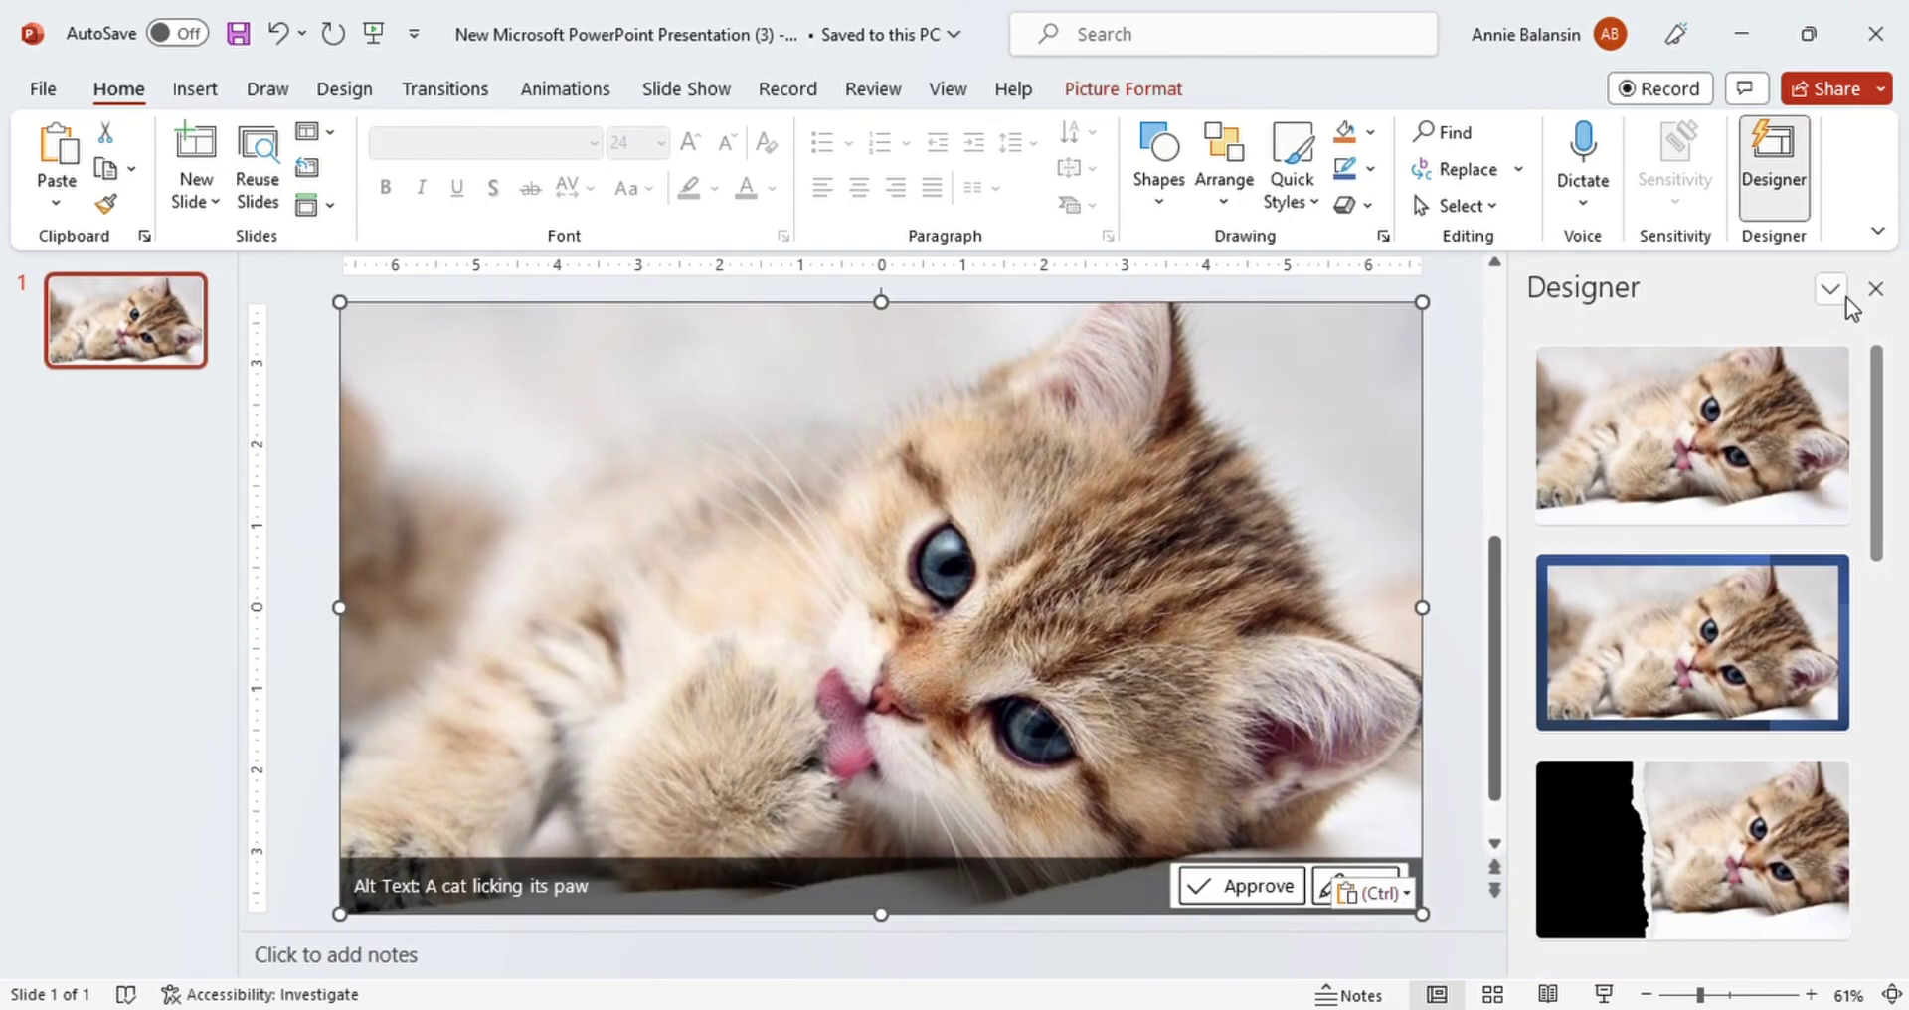
Step: Close the design suggestions and crop the cat picture to a 16:9 aspect ratio
left_click(1874, 288)
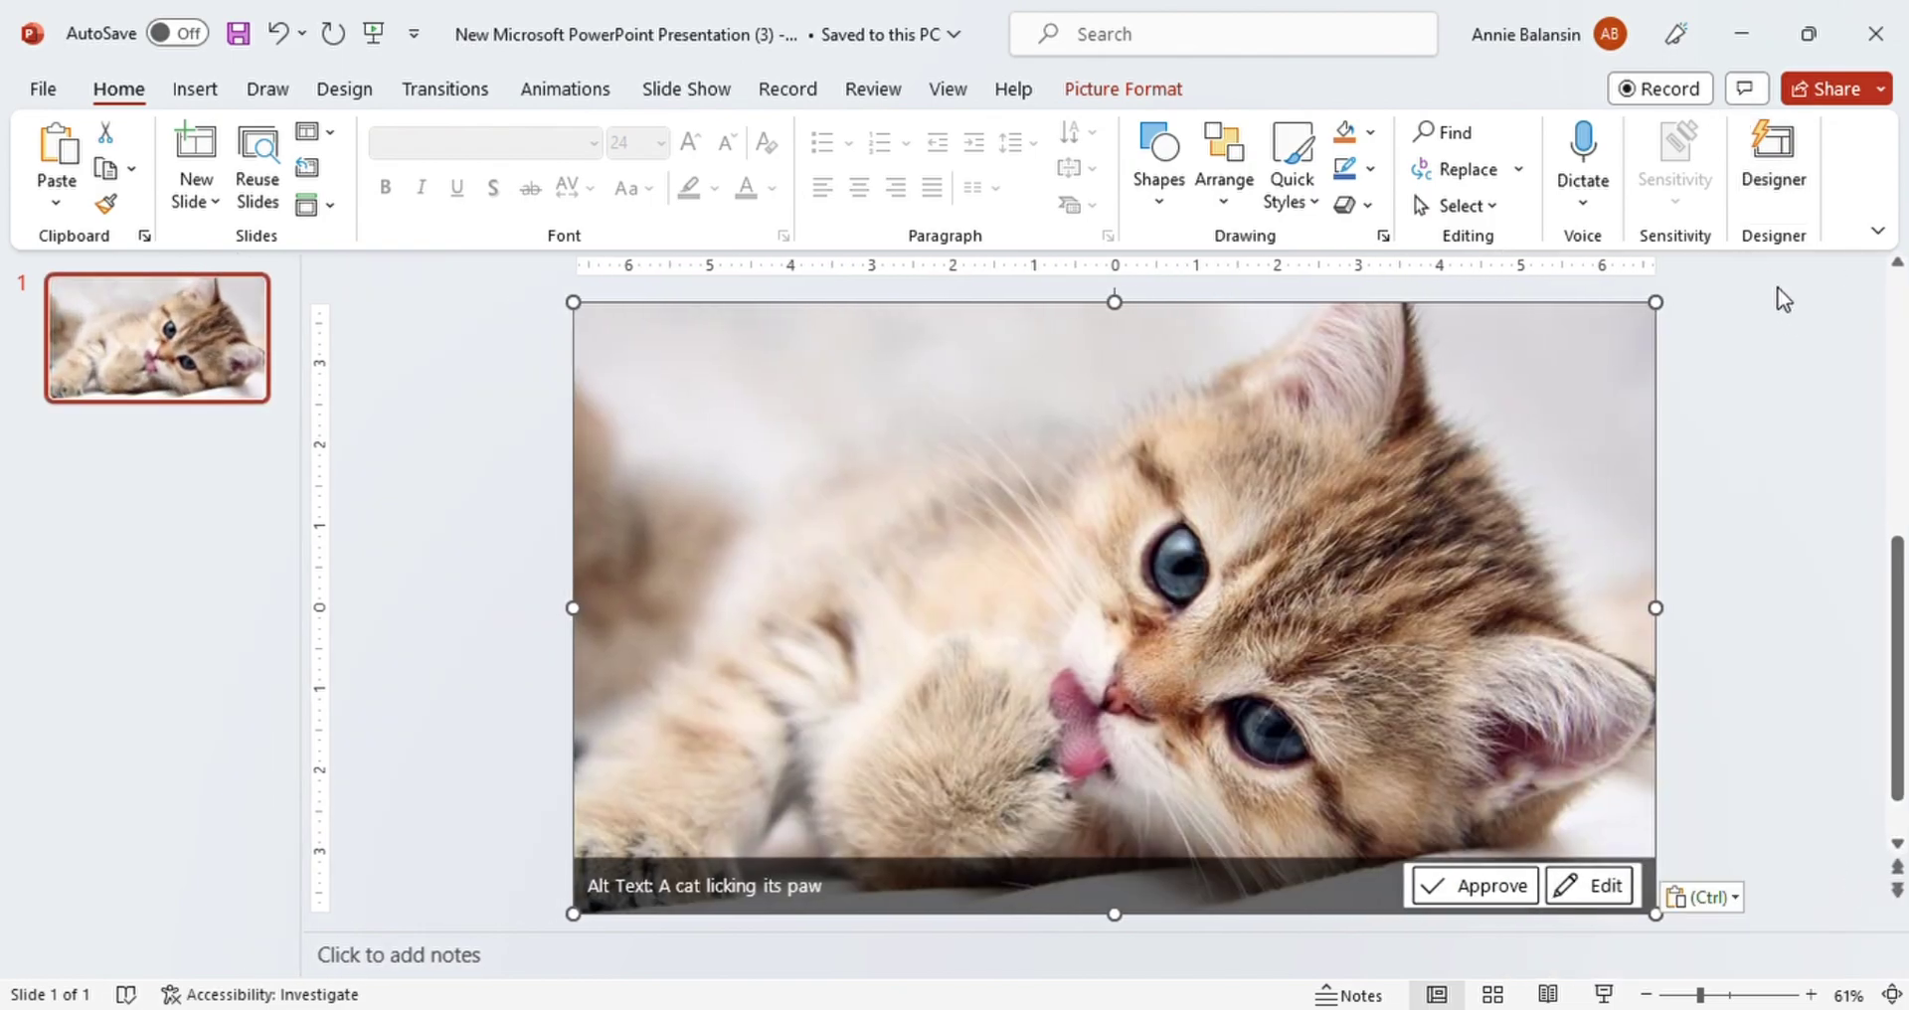
left_click(1125, 88)
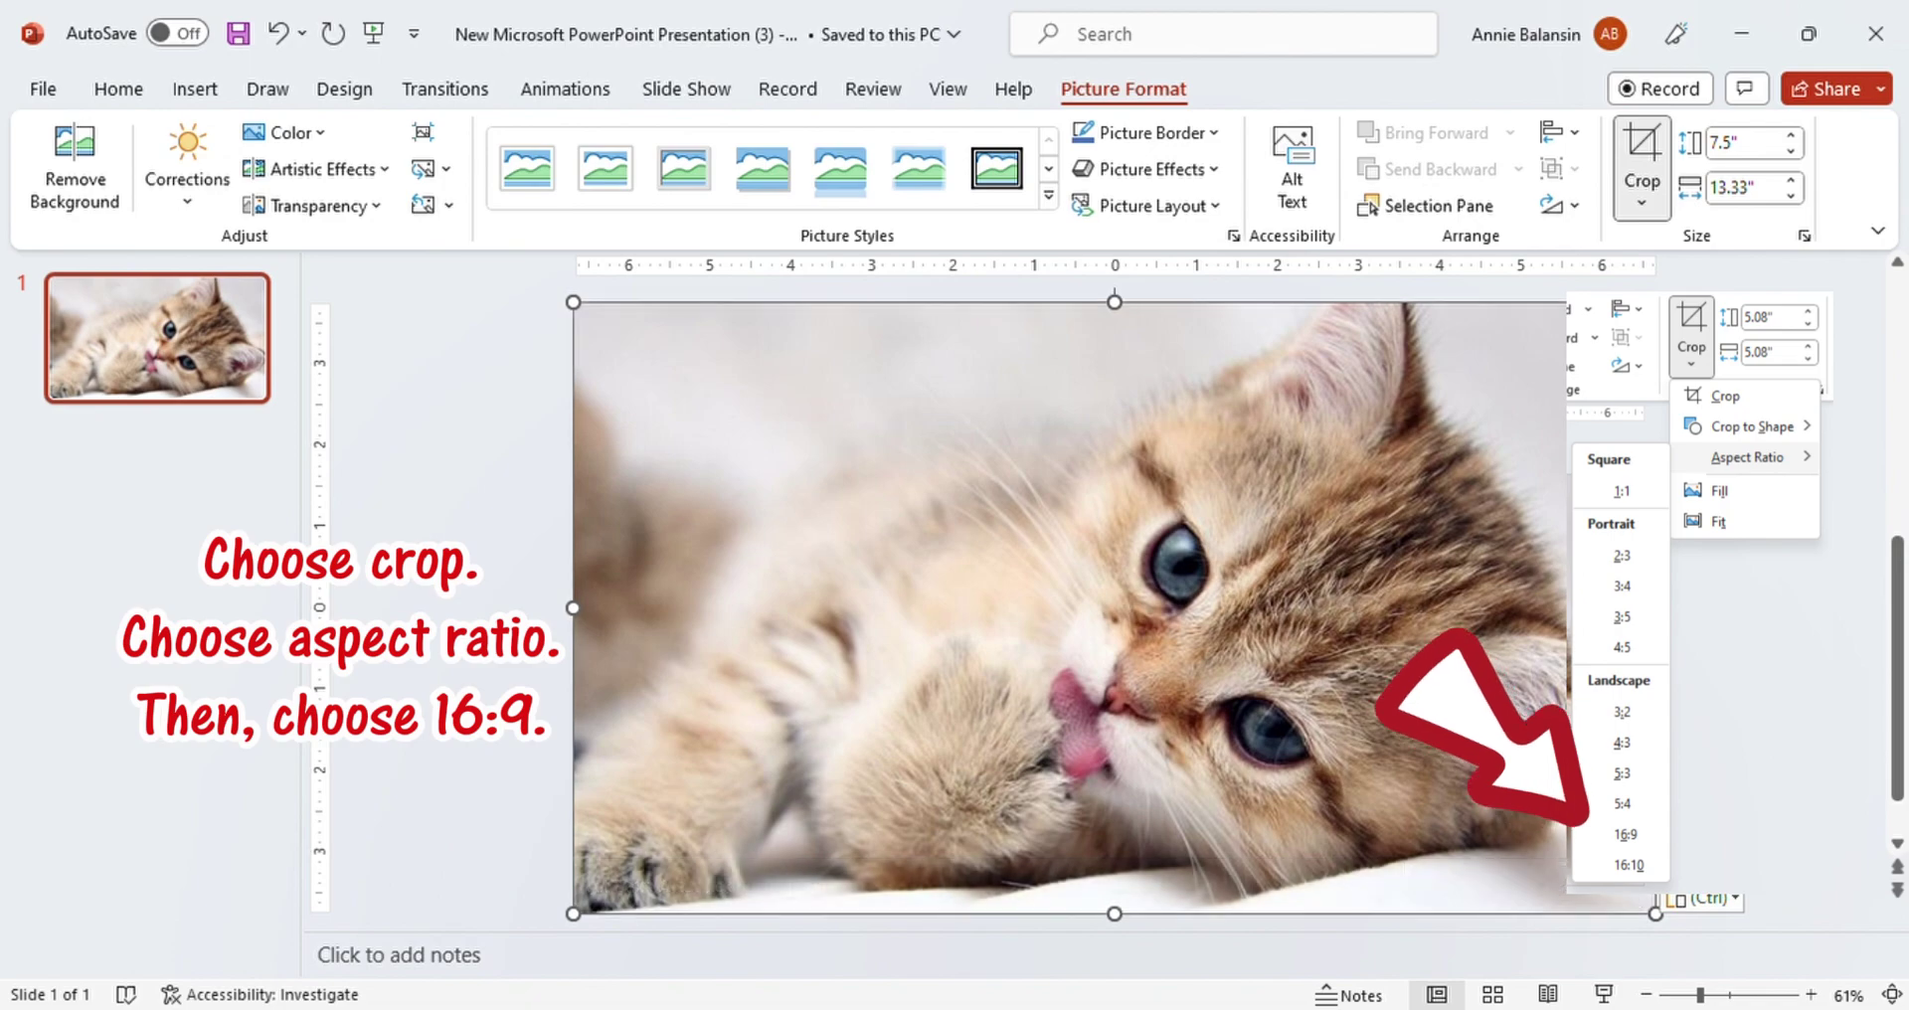
left_click(1641, 164)
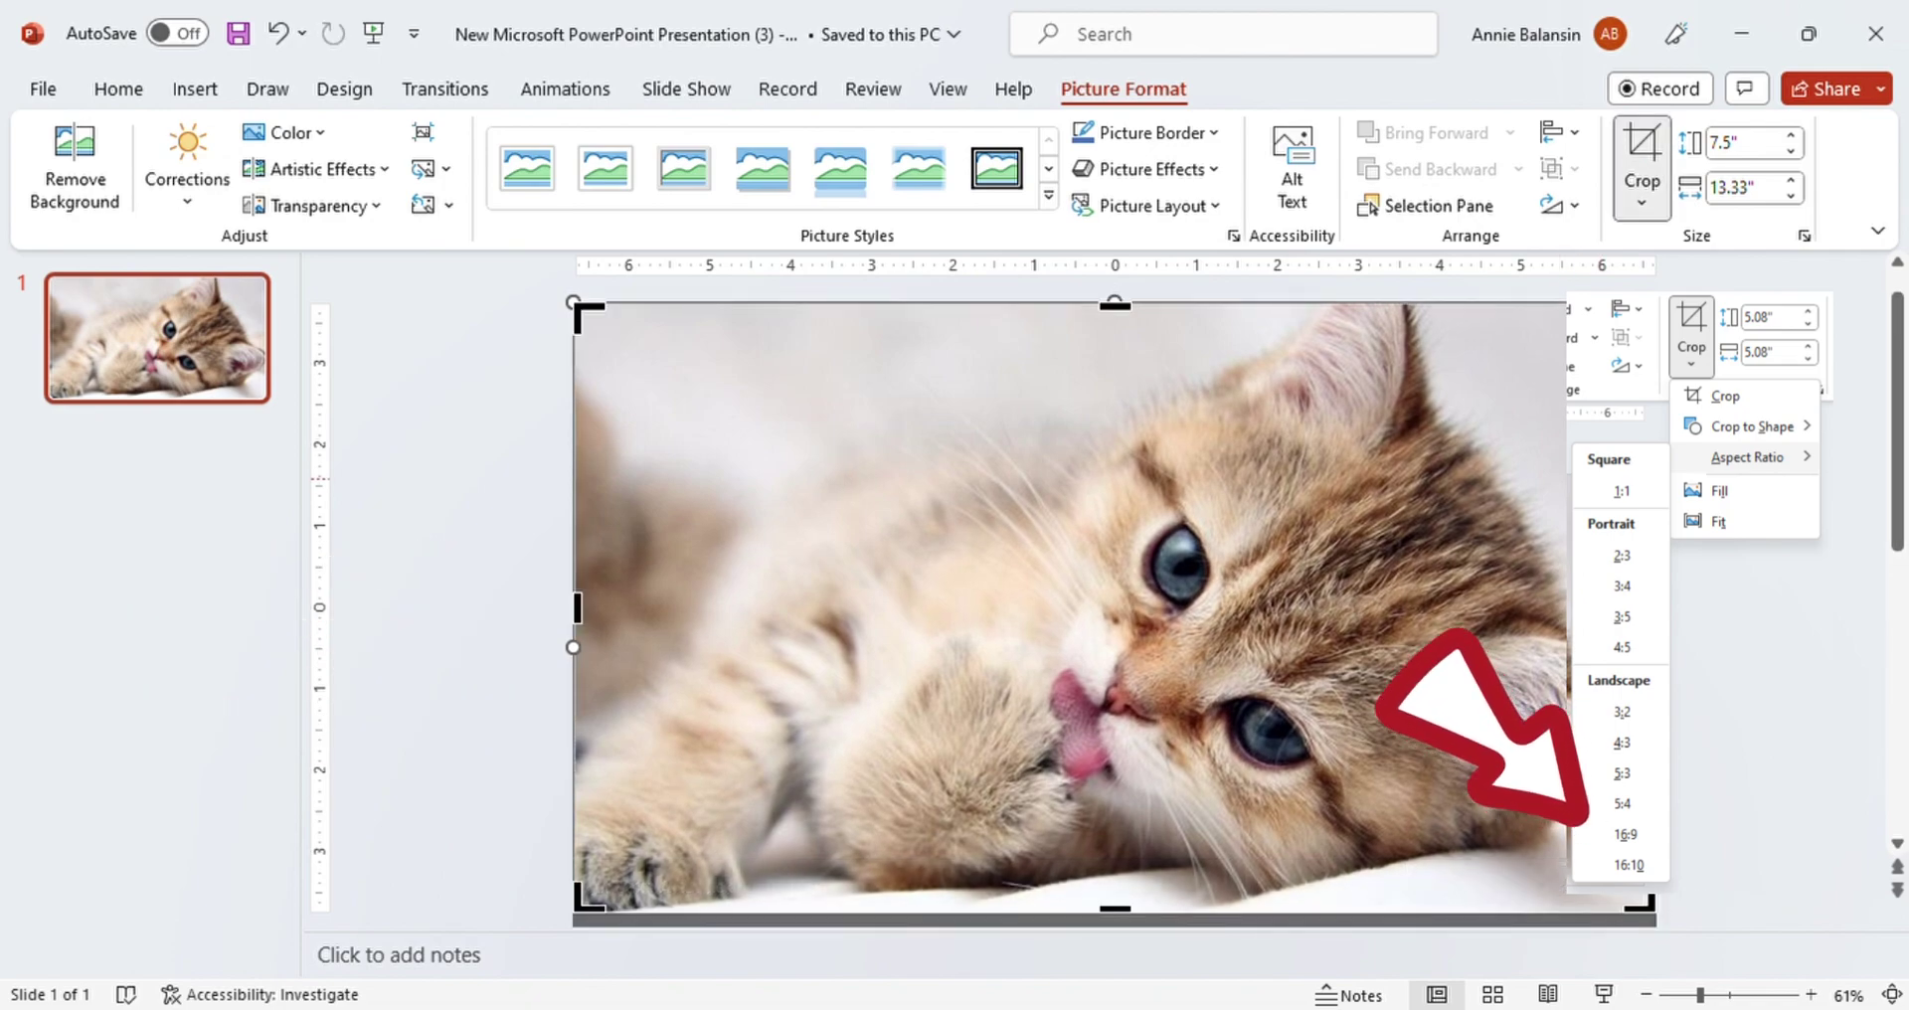
key("Escape")
key("Escape")
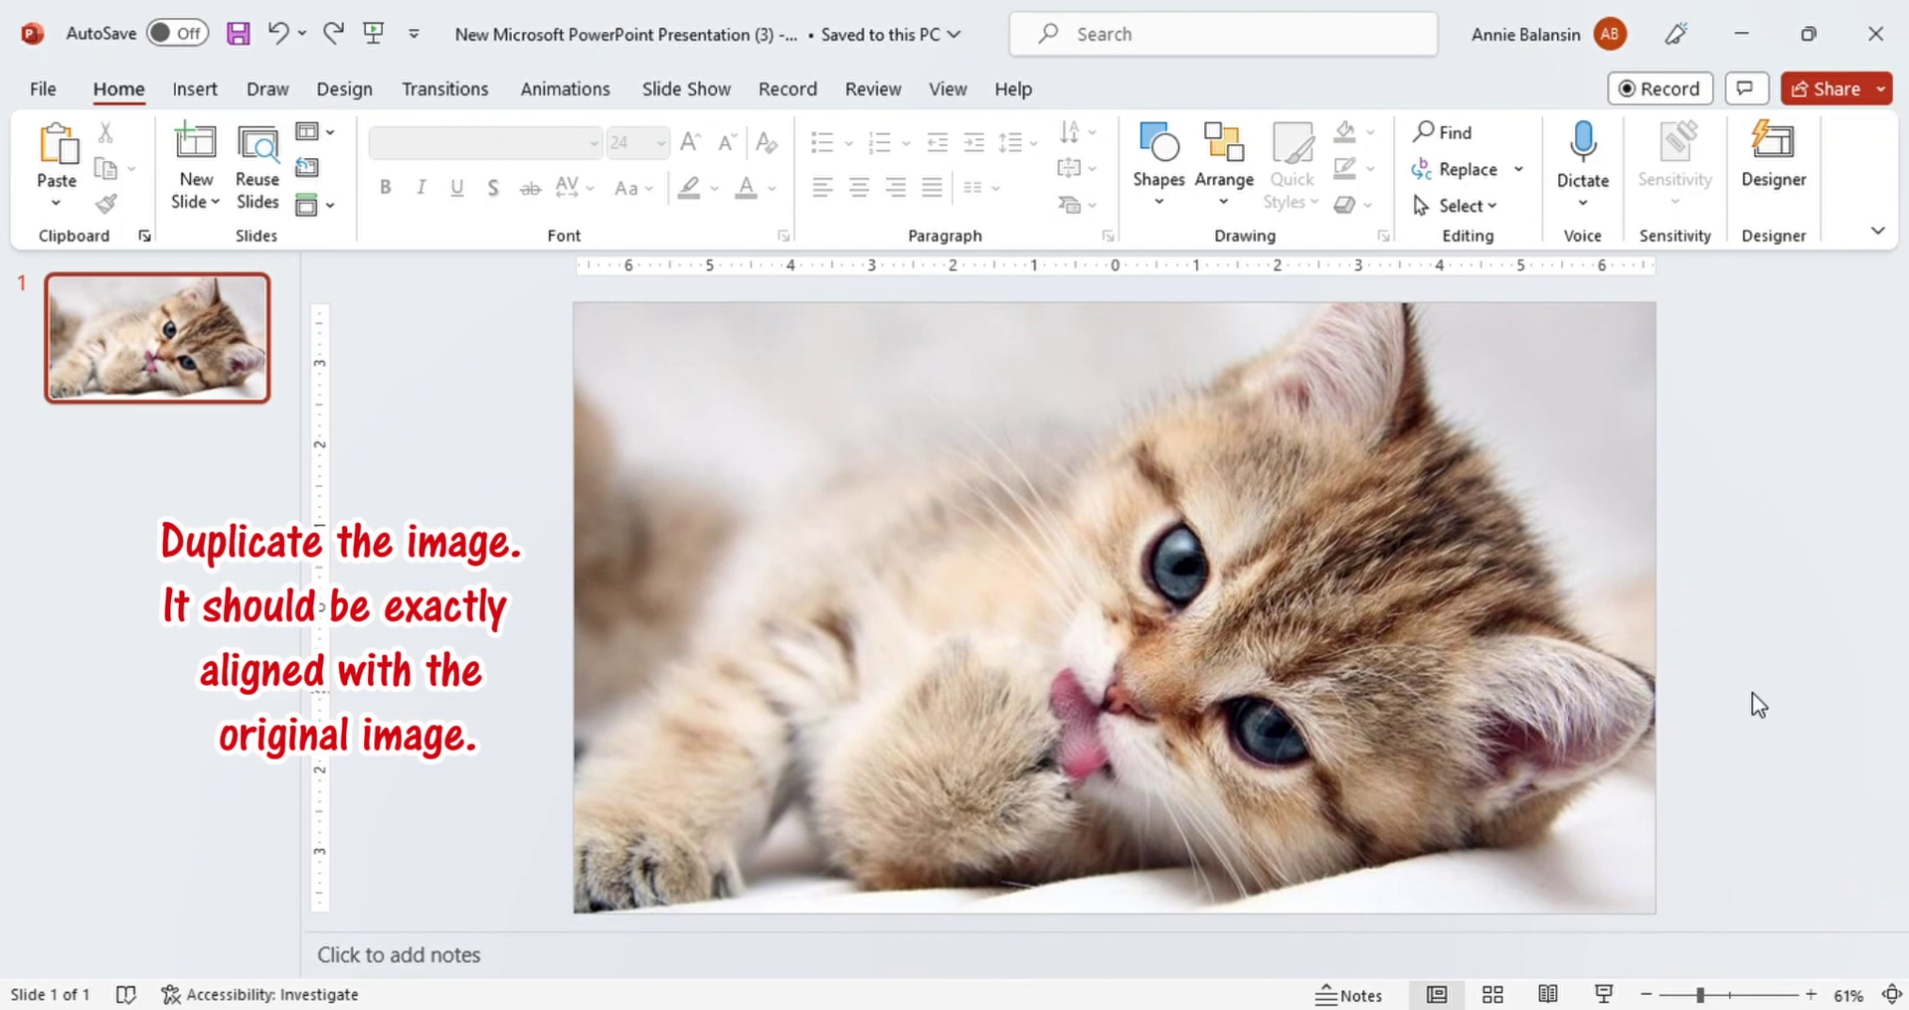
Step: Duplicate the cat picture and align the copy exactly over the original
left_click(976, 645)
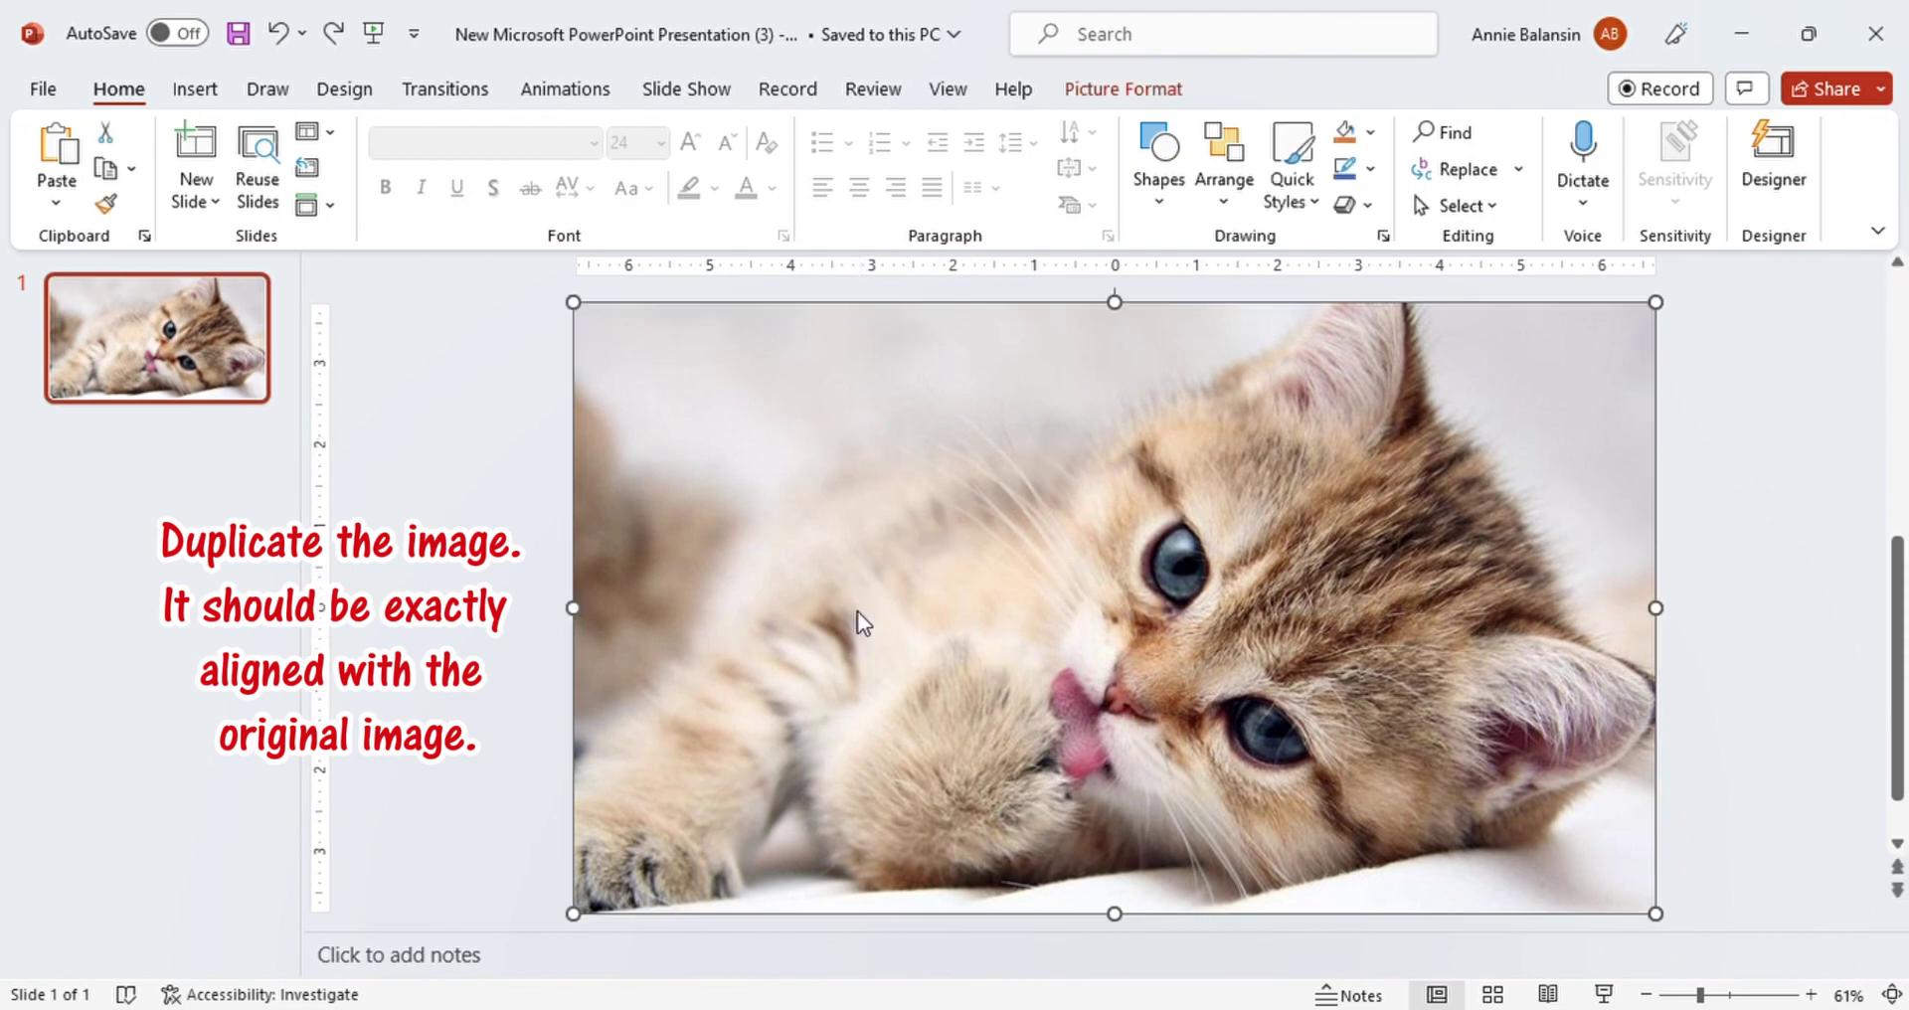
key("ctrl+d")
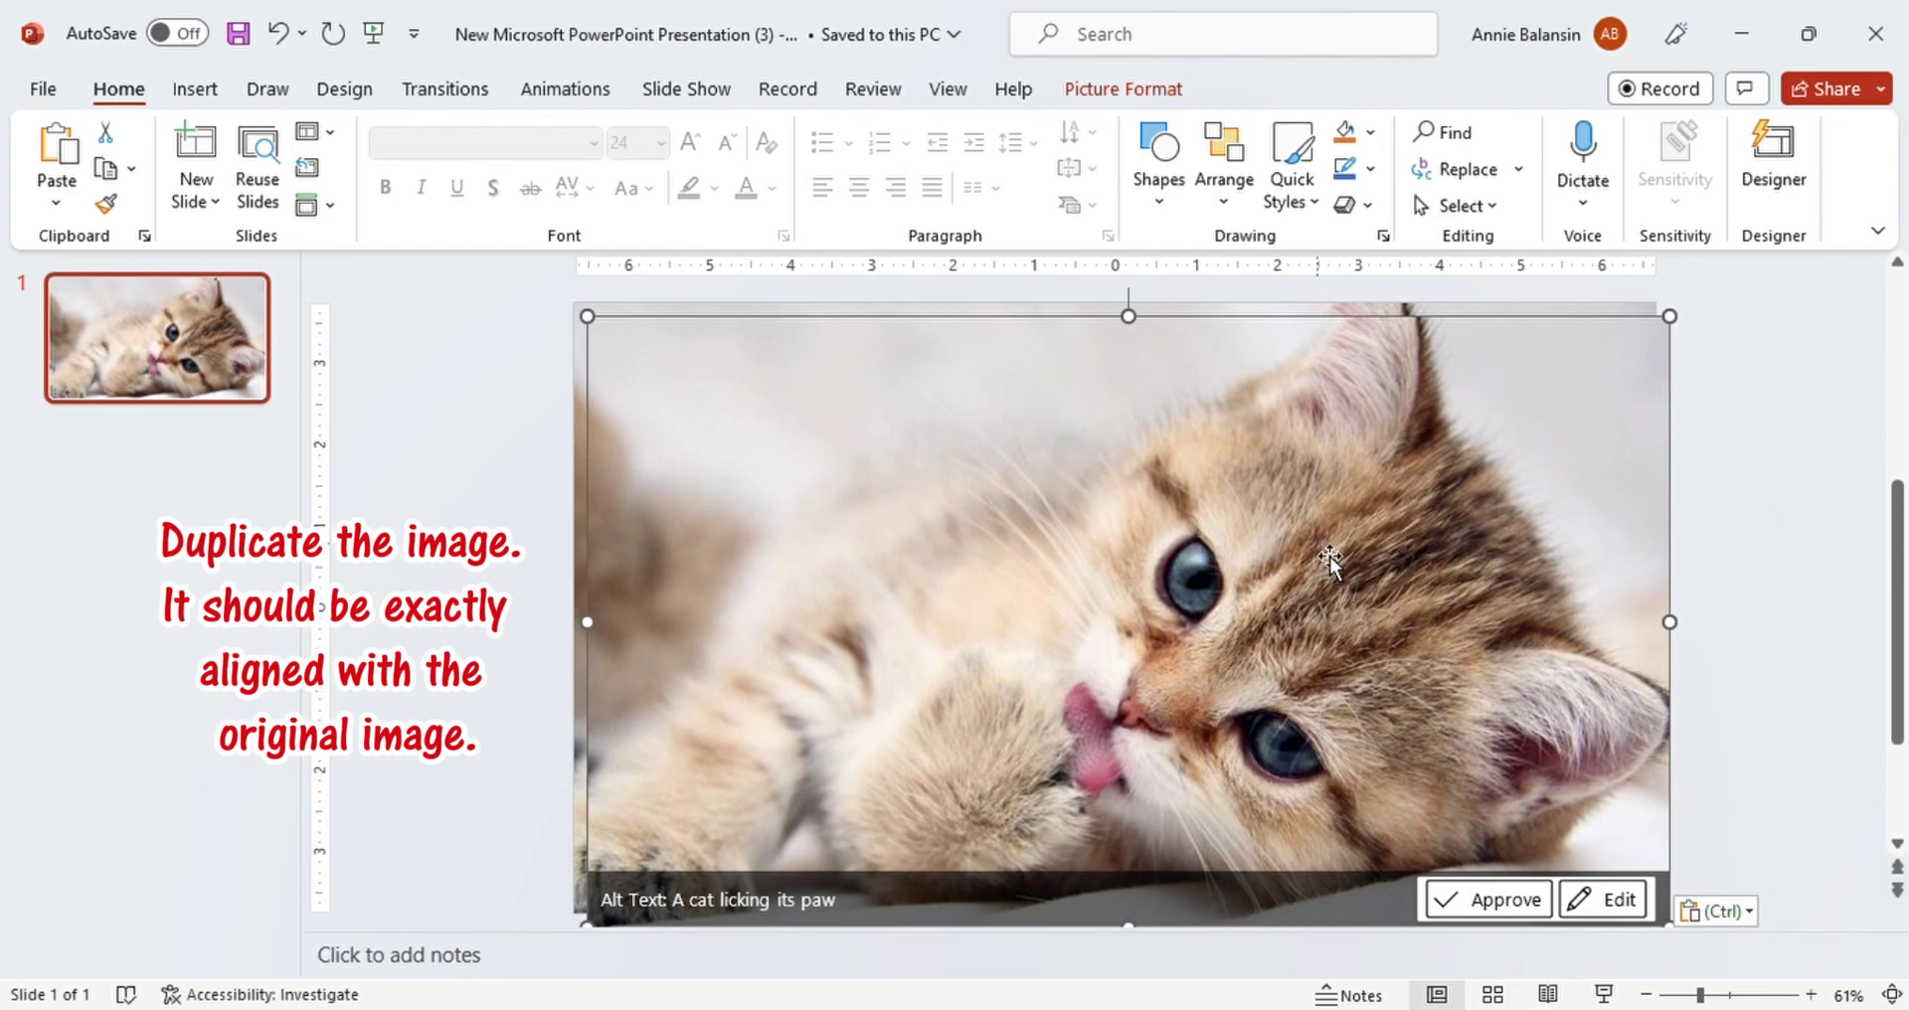
left_click_drag(1330, 559, 1315, 551)
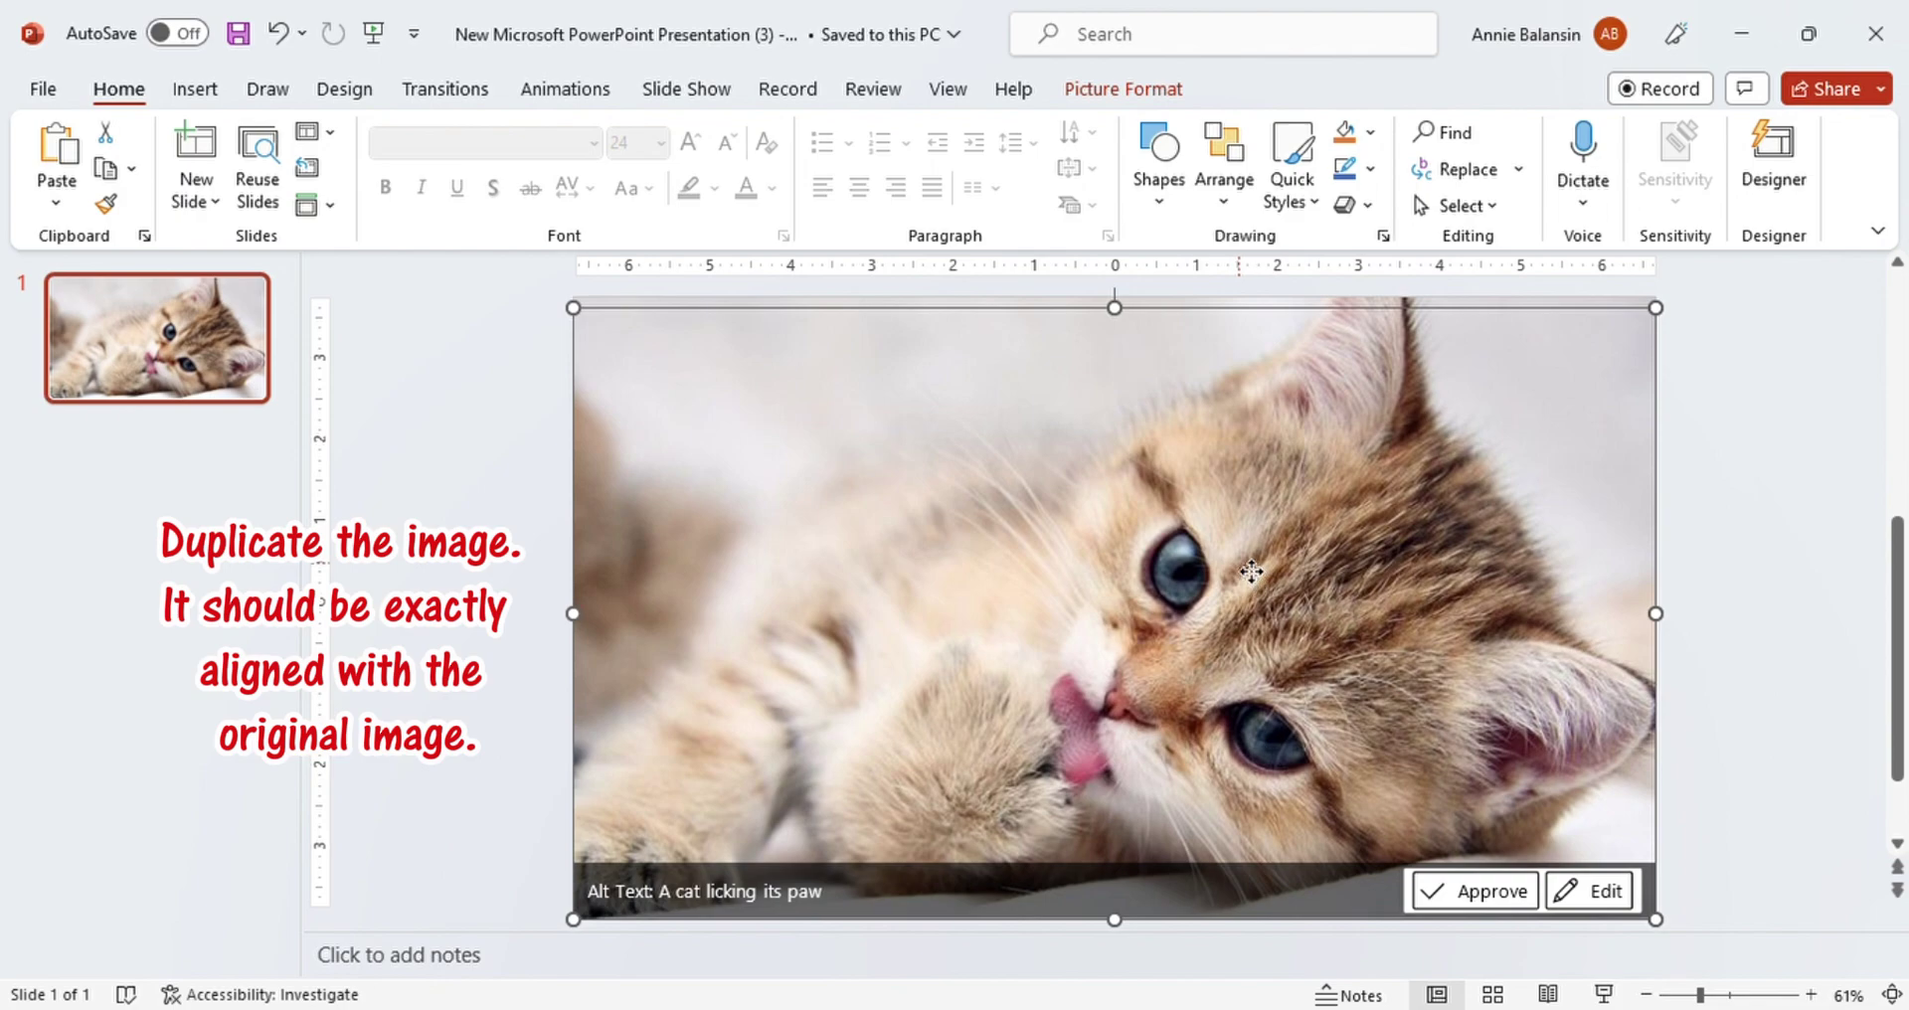
left_click_drag(1251, 578, 1244, 556)
left_click(1716, 513)
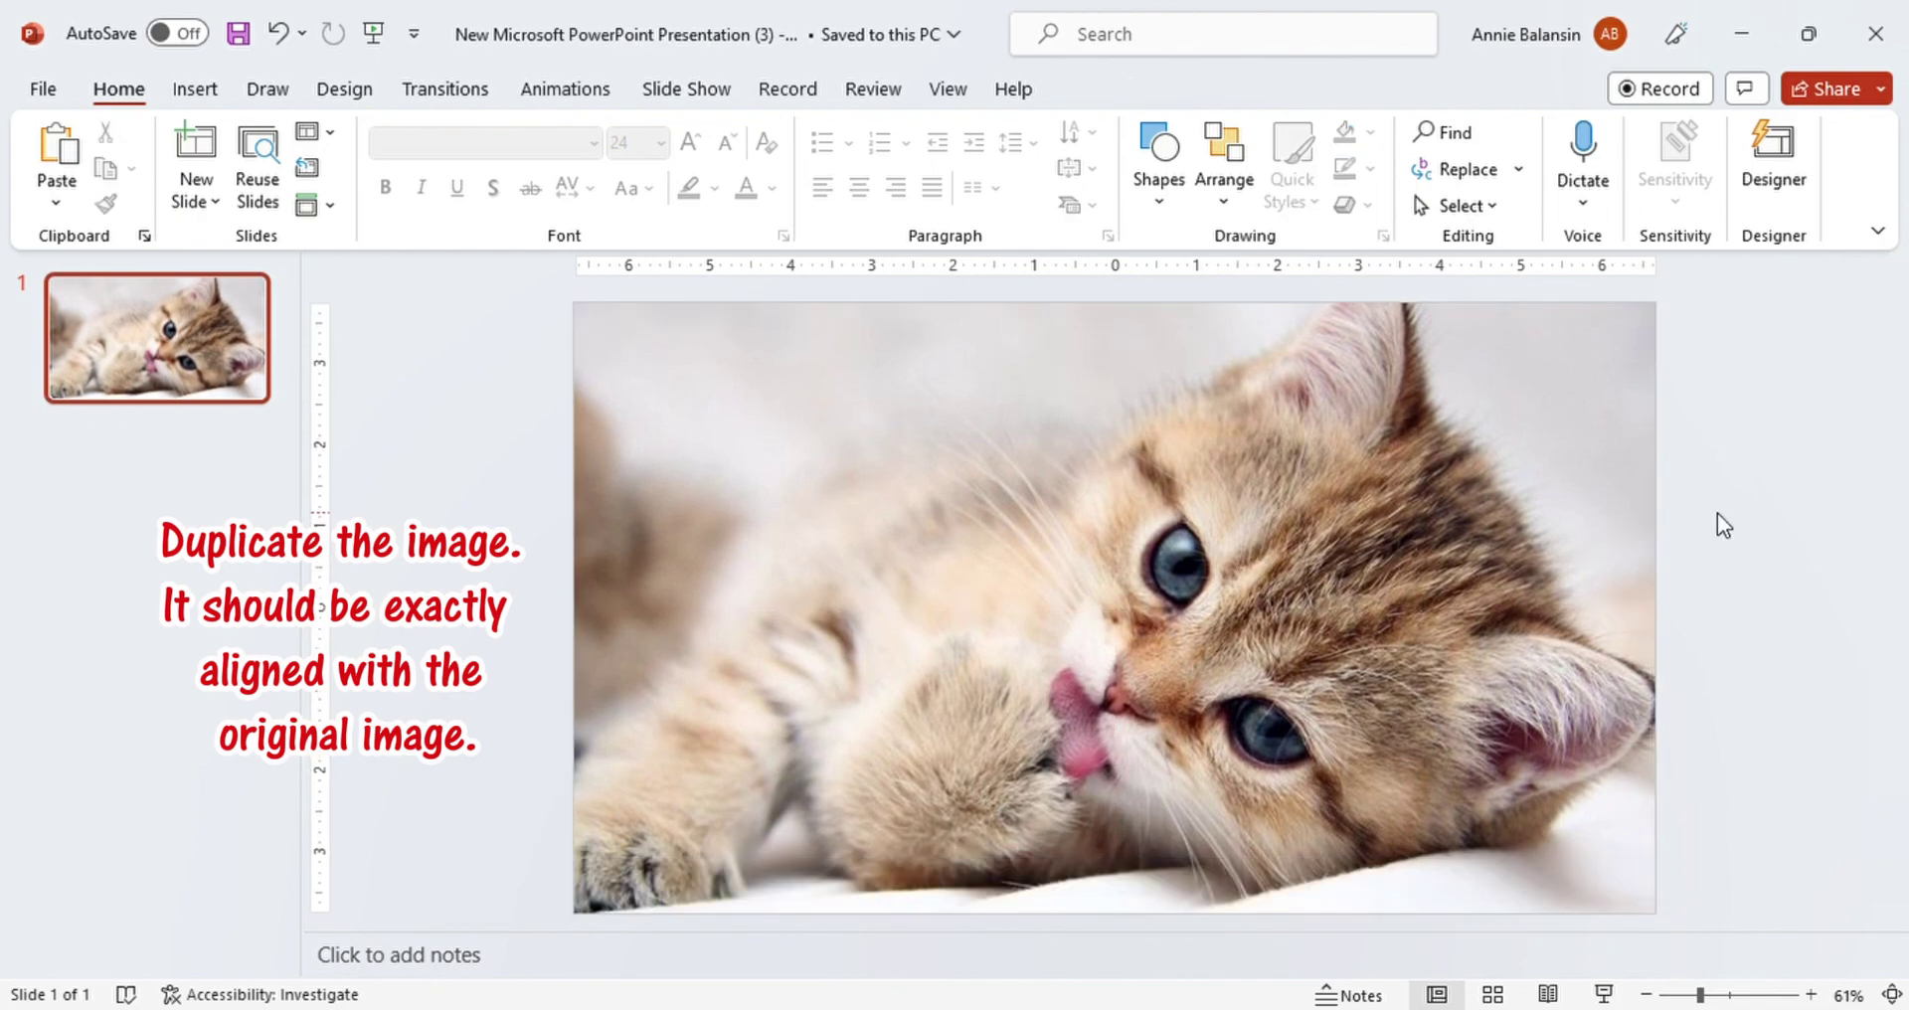
Step: Crop the duplicate picture to an oval with a 1:1 ratio and shrink the crop around the cat's face to about 5.08" by 5.24"
left_click(1556, 485)
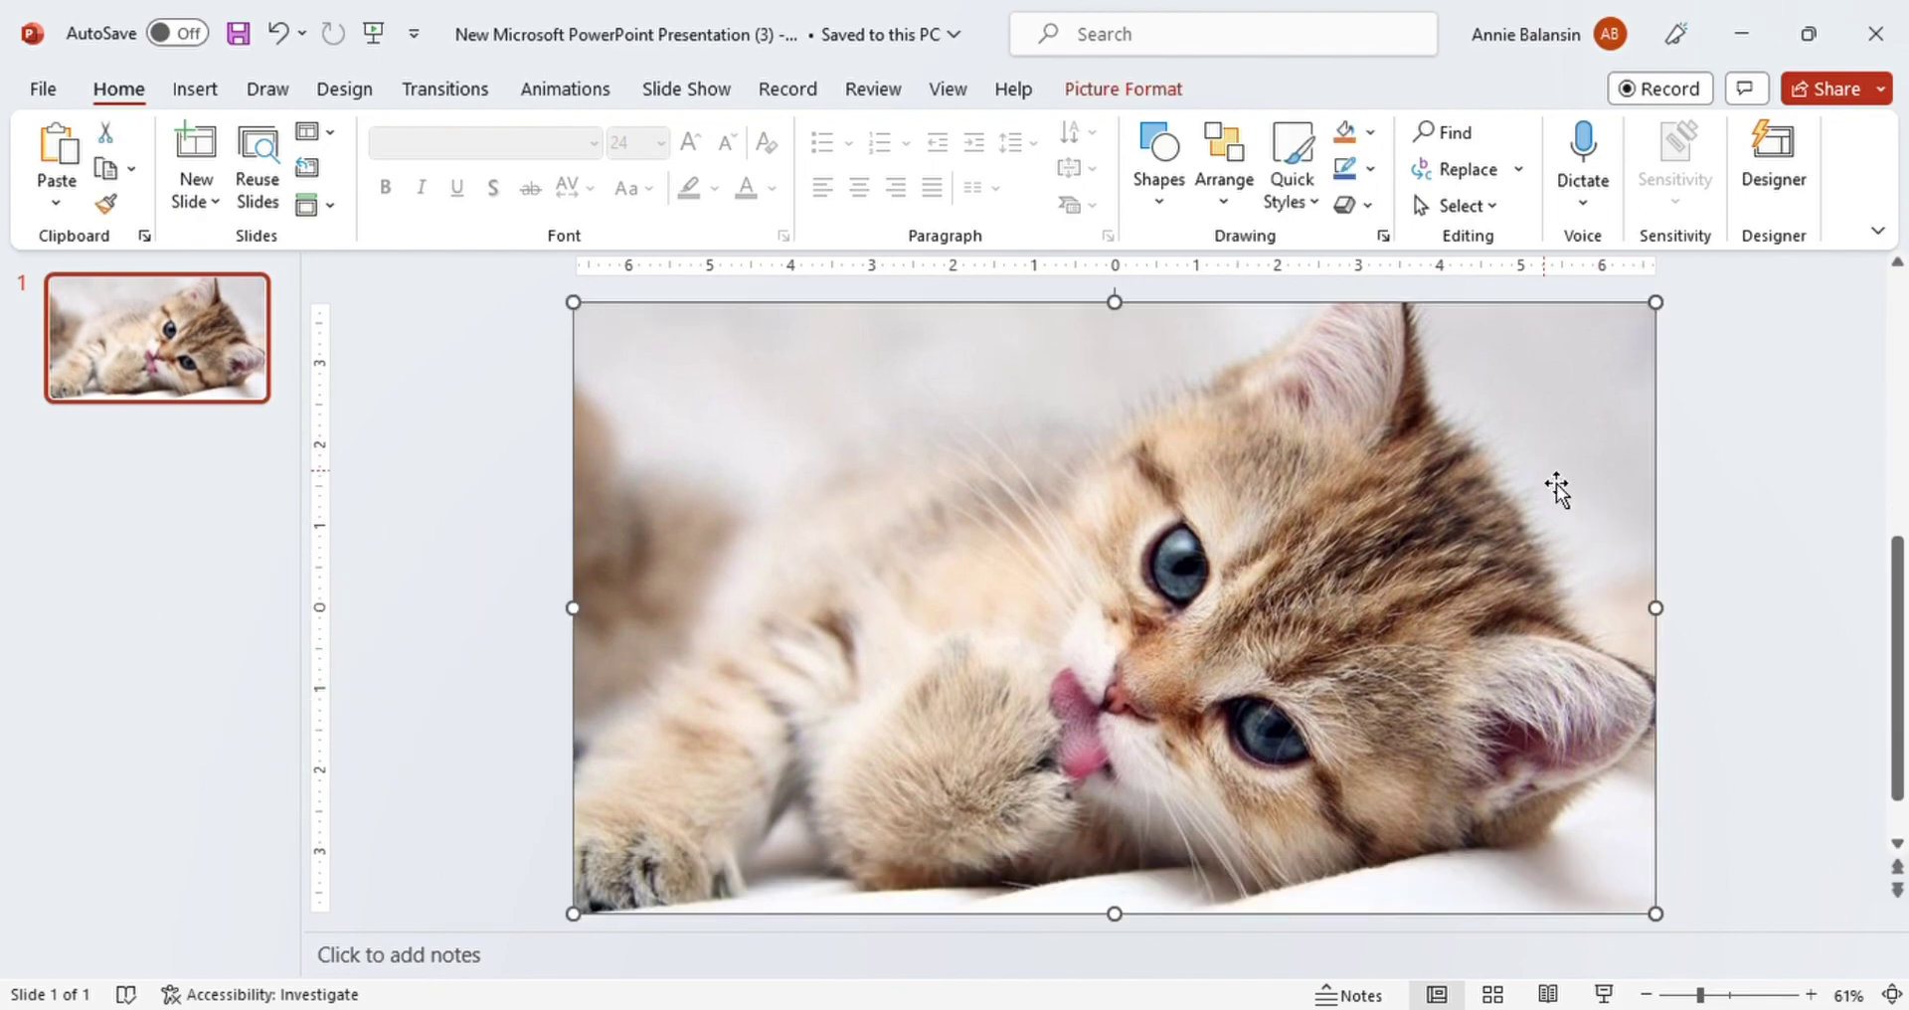
left_click(1173, 91)
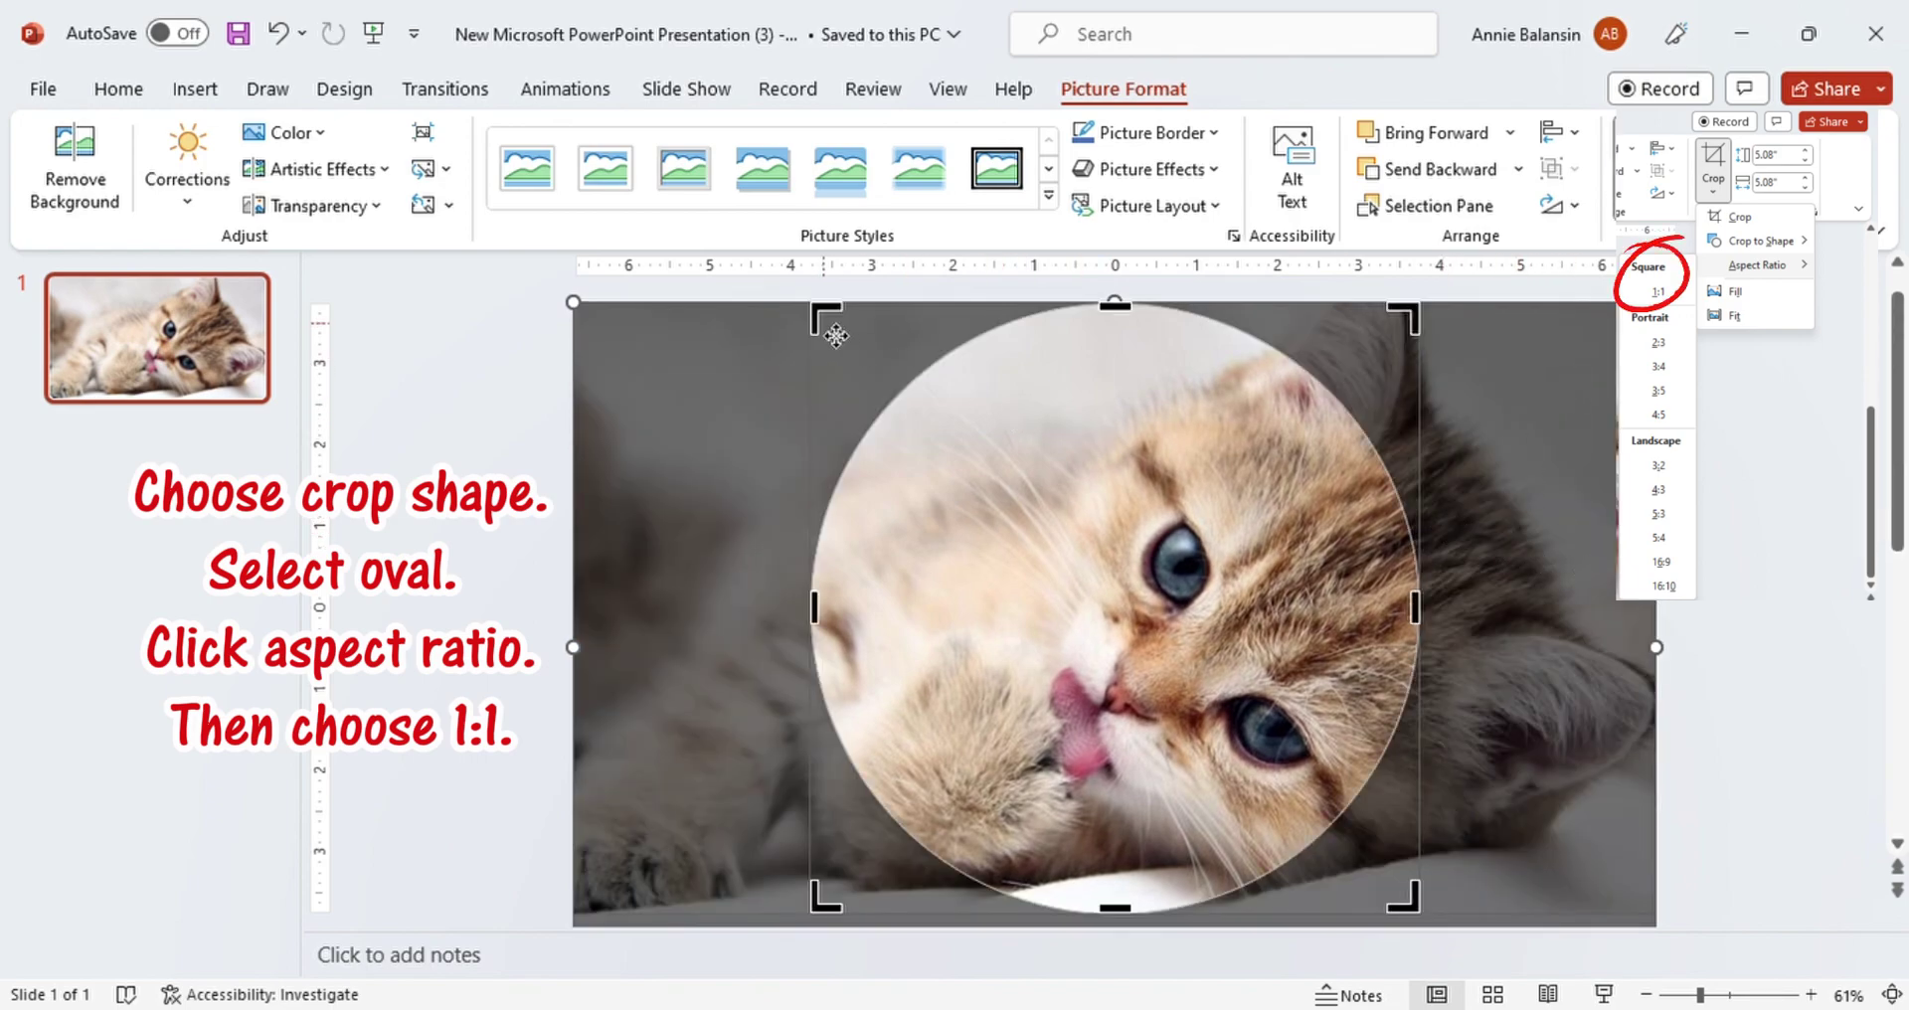
left_click_drag(837, 328, 970, 475)
left_click(1174, 654)
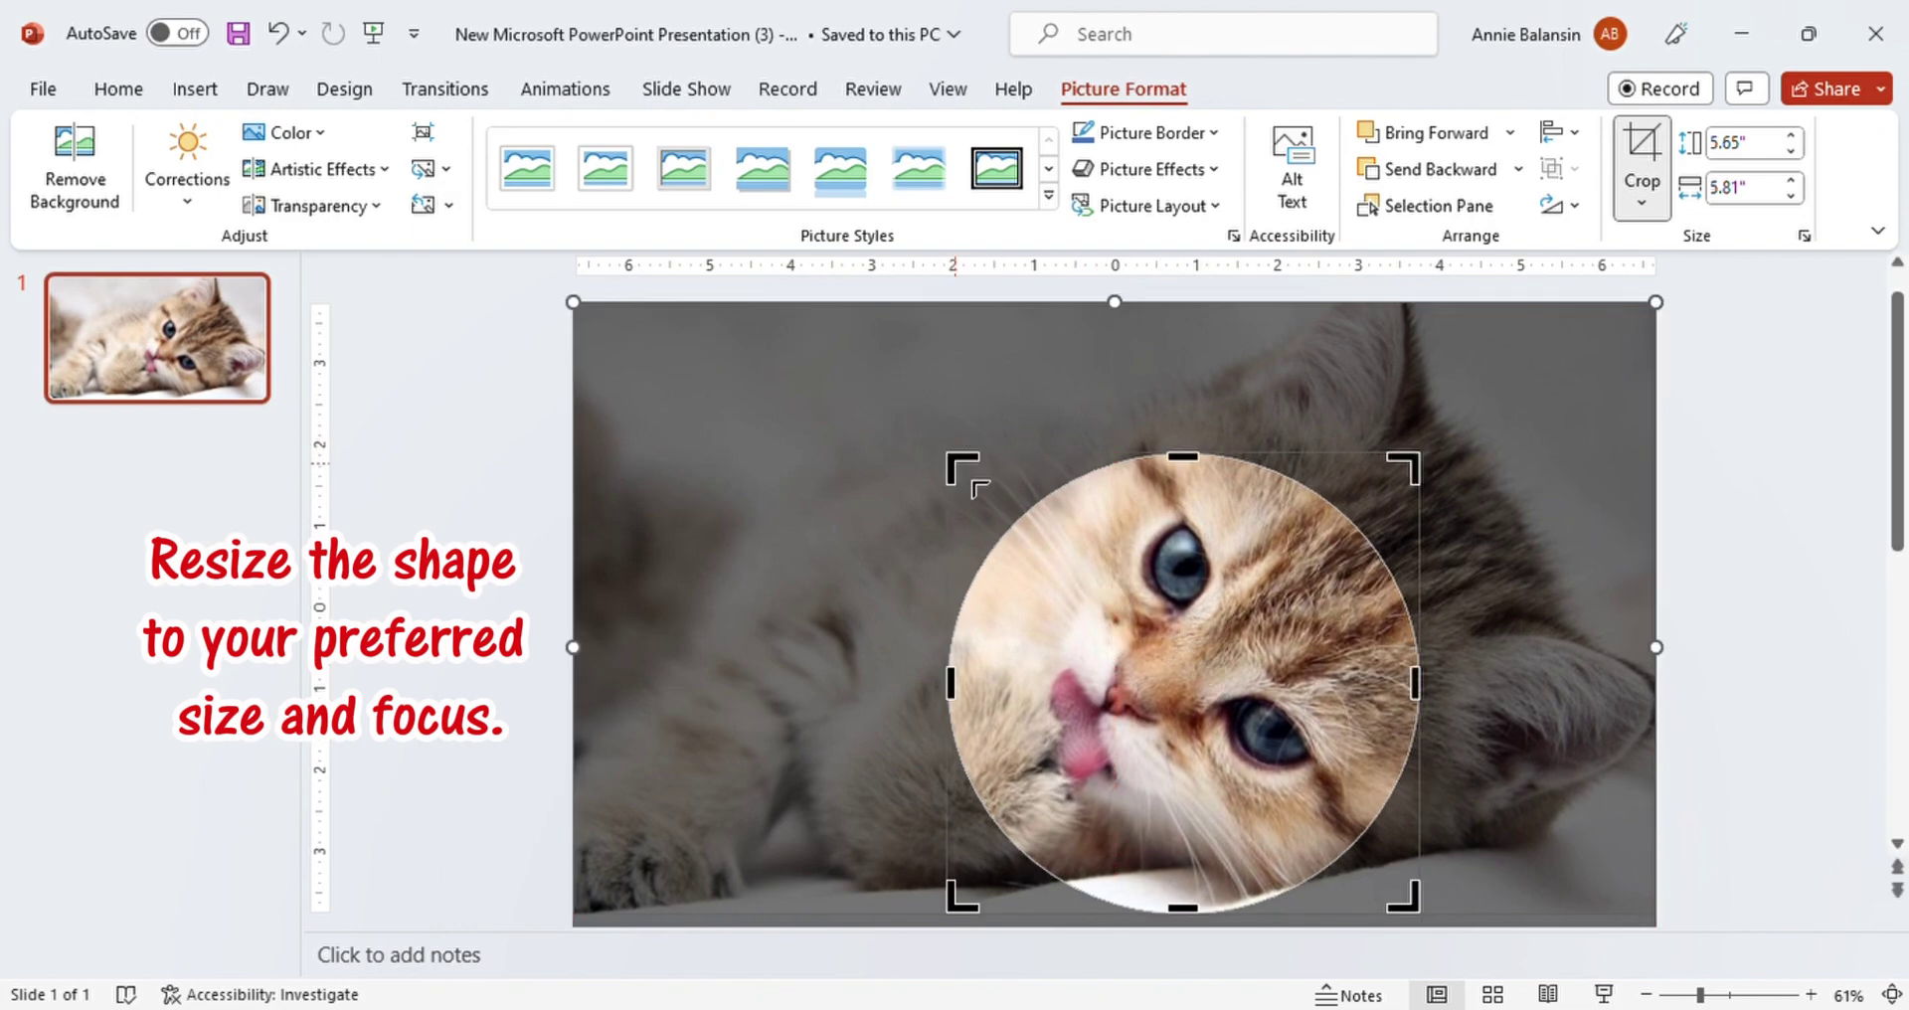
left_click_drag(971, 478, 1015, 521)
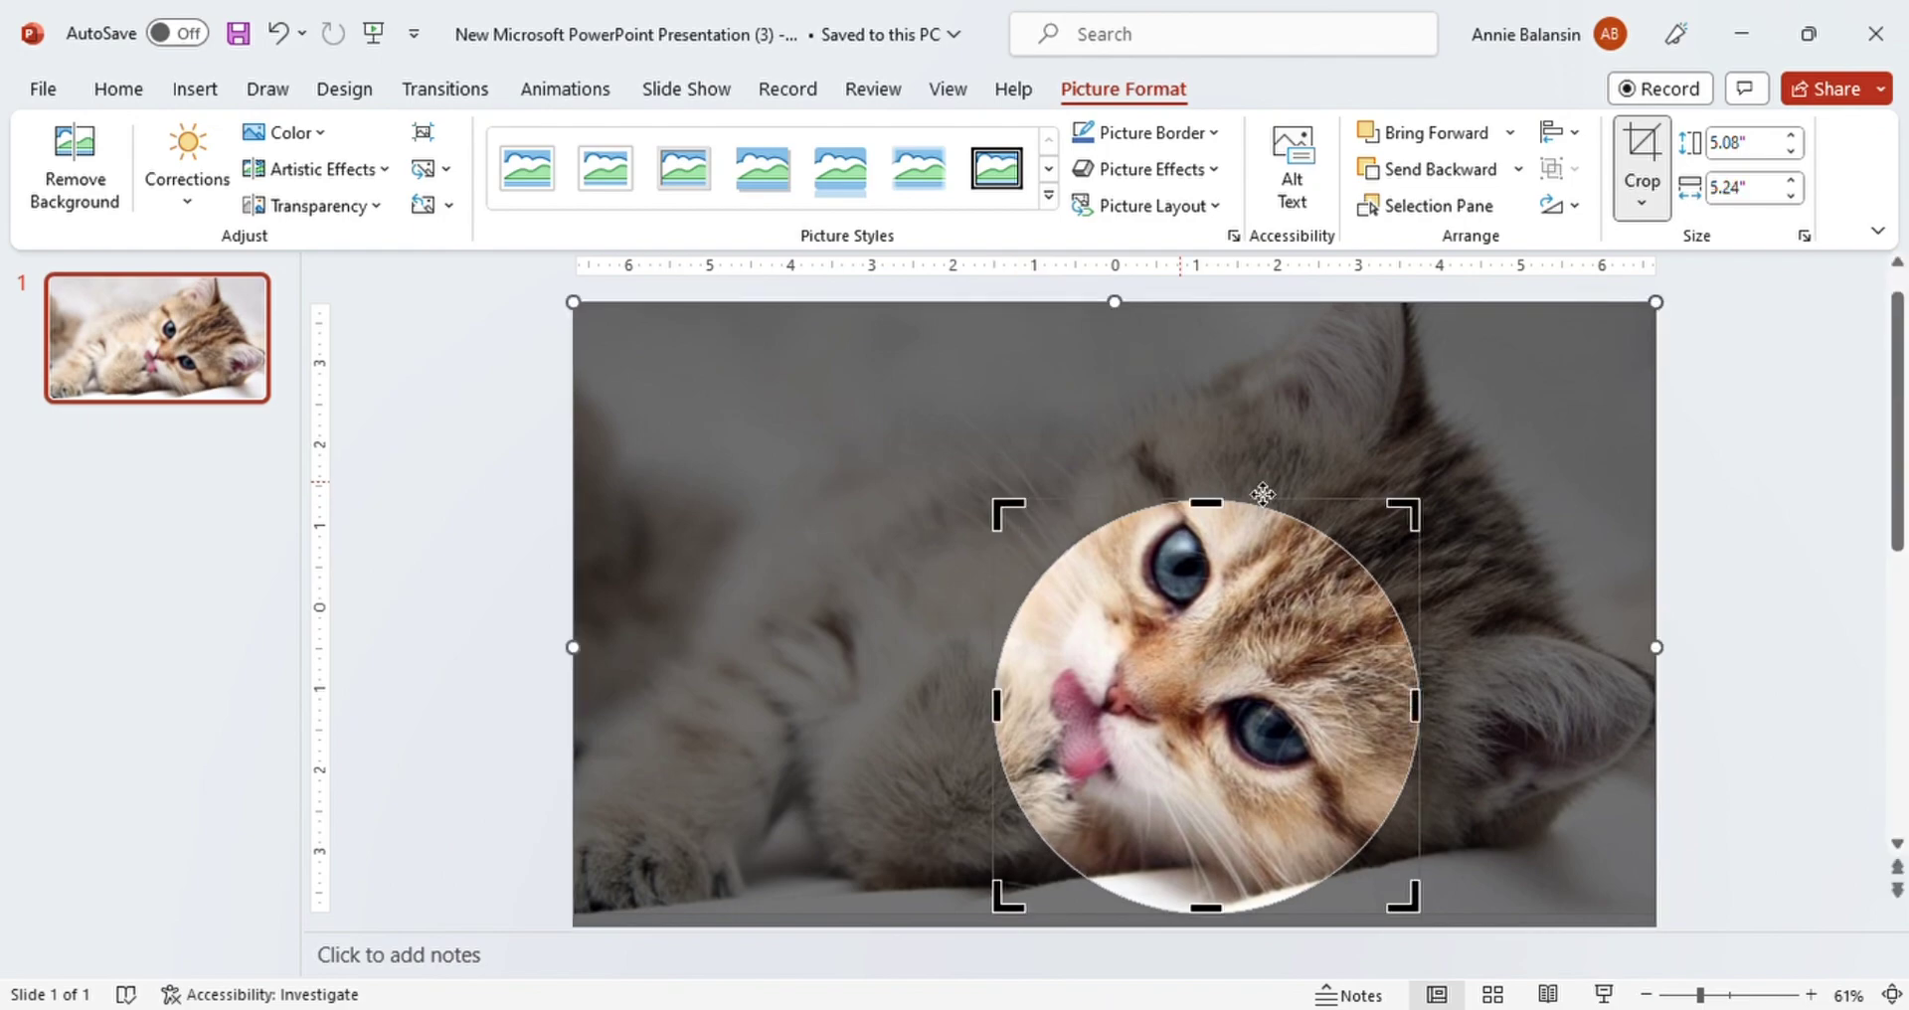
left_click(1697, 499)
Step: Enlarge the picture inside the circular crop on all sides so the cat's face is magnified, keeping the crop circle's size
left_click(1275, 671)
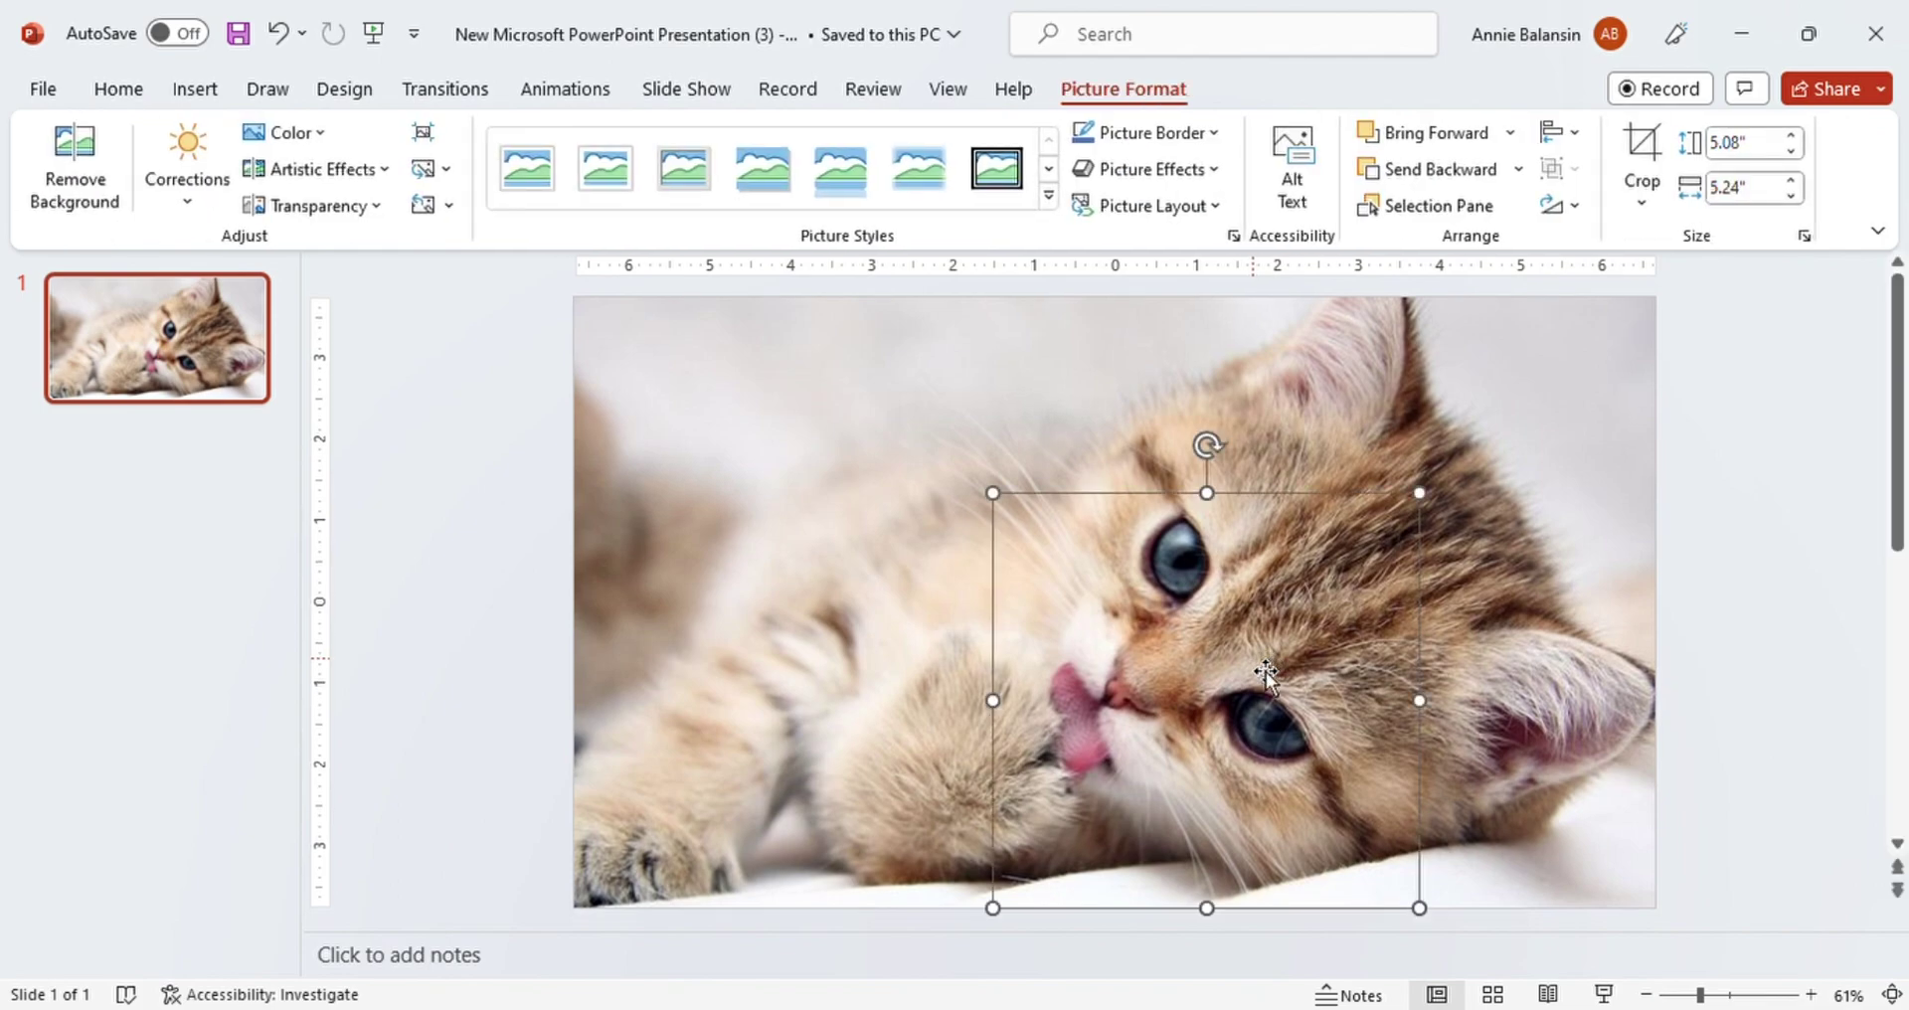
left_click(1637, 199)
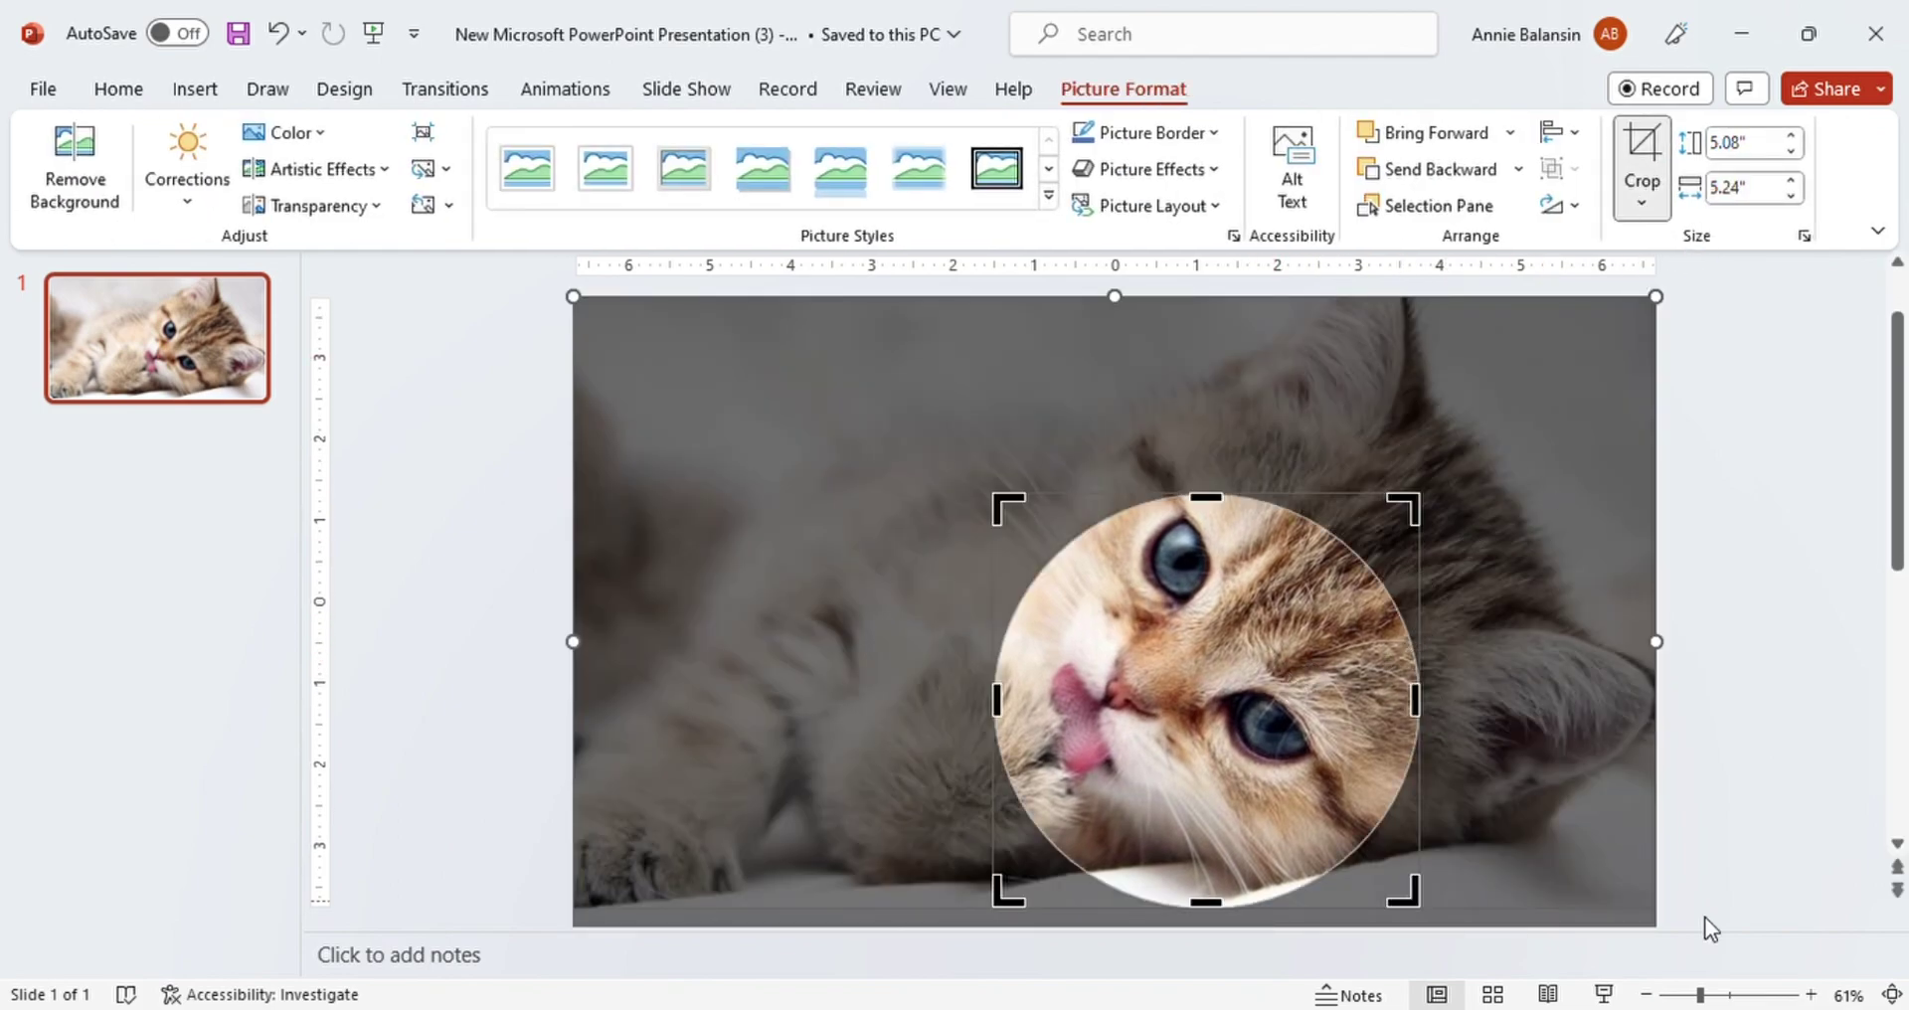
left_click(1679, 993)
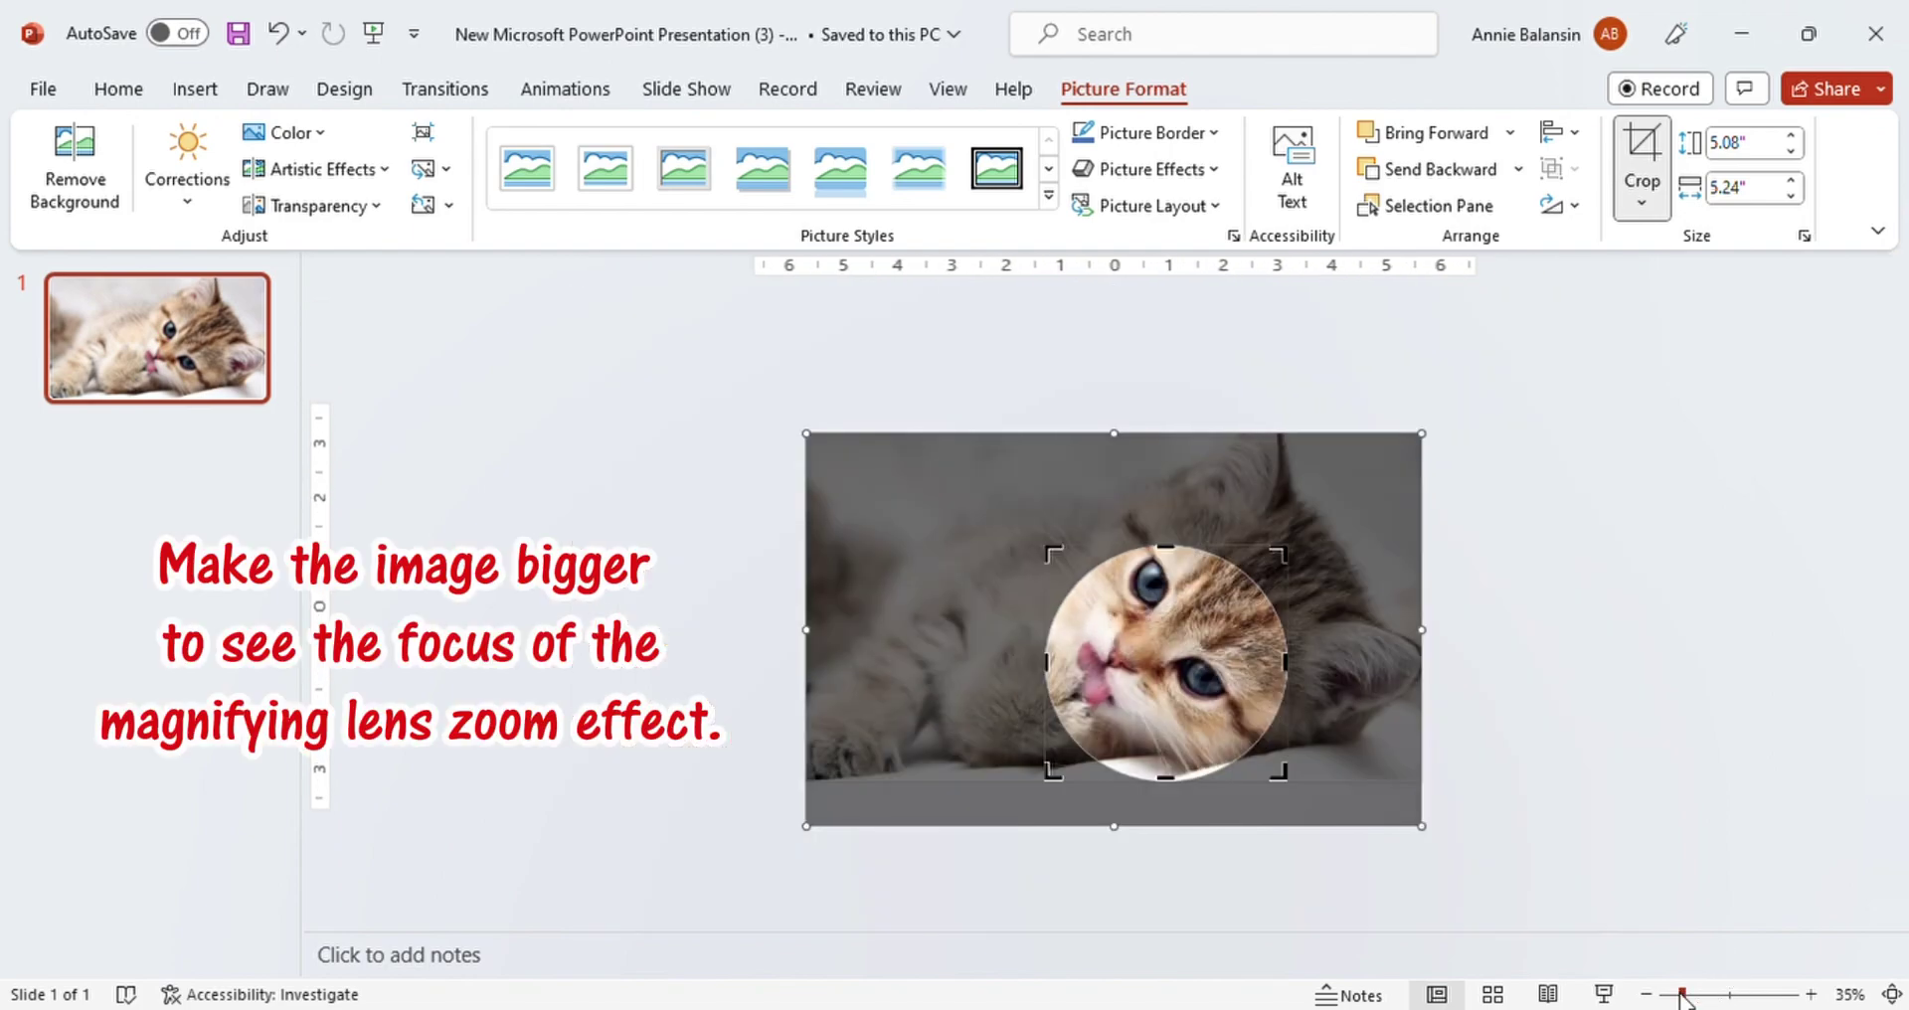
left_click_drag(1442, 444, 1500, 403)
left_click_drag(805, 827, 839, 892)
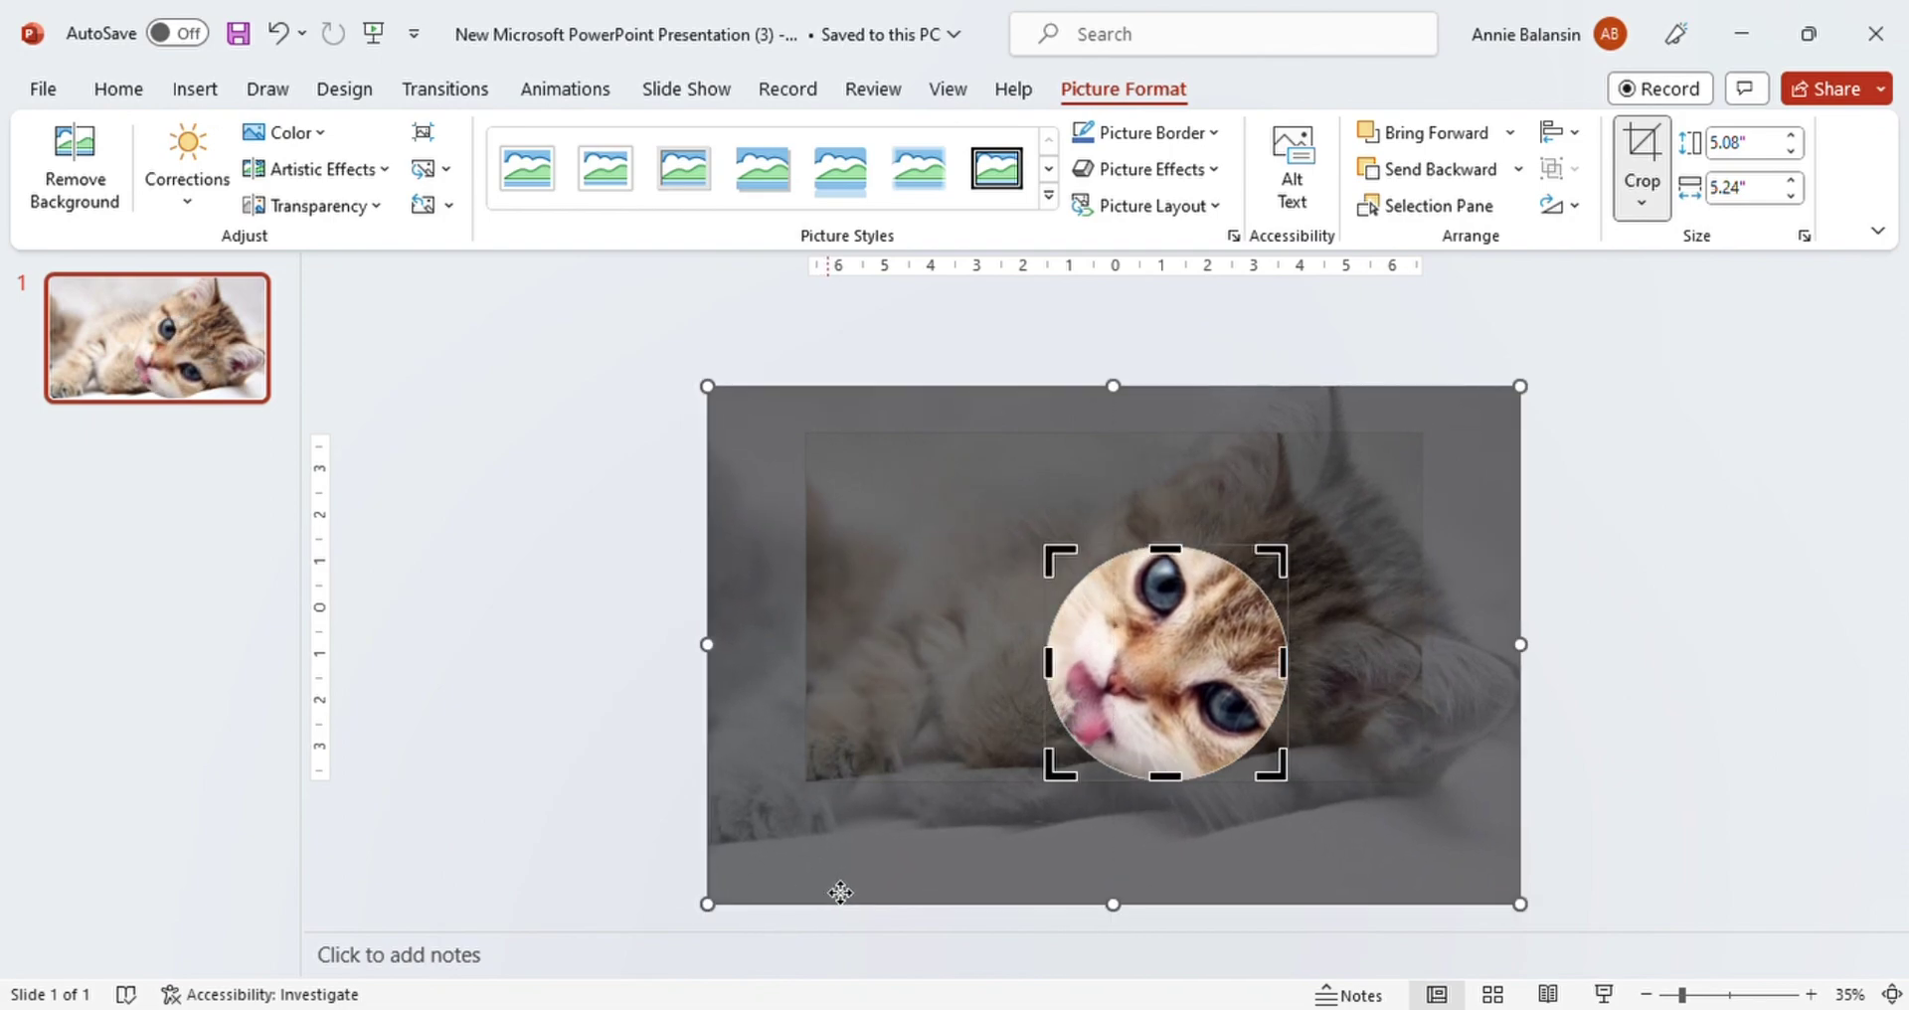
left_click(1593, 483)
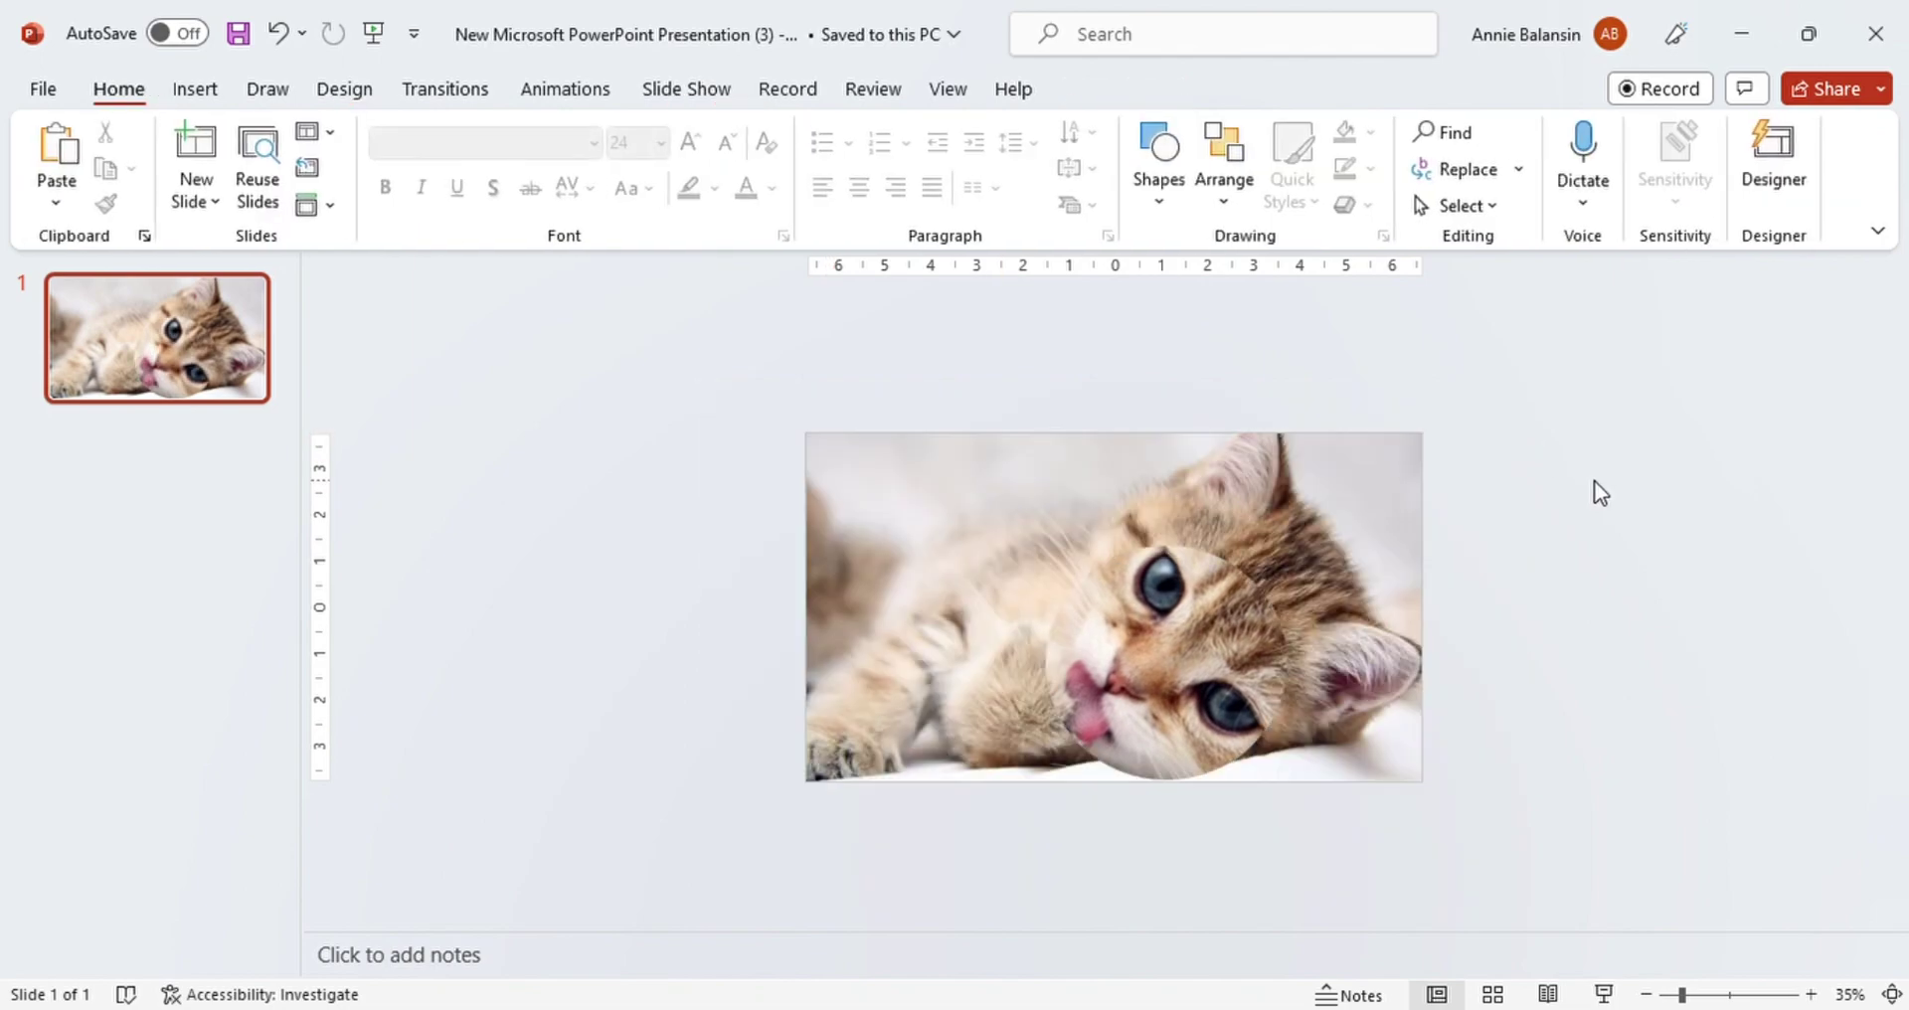
left_click(1156, 660)
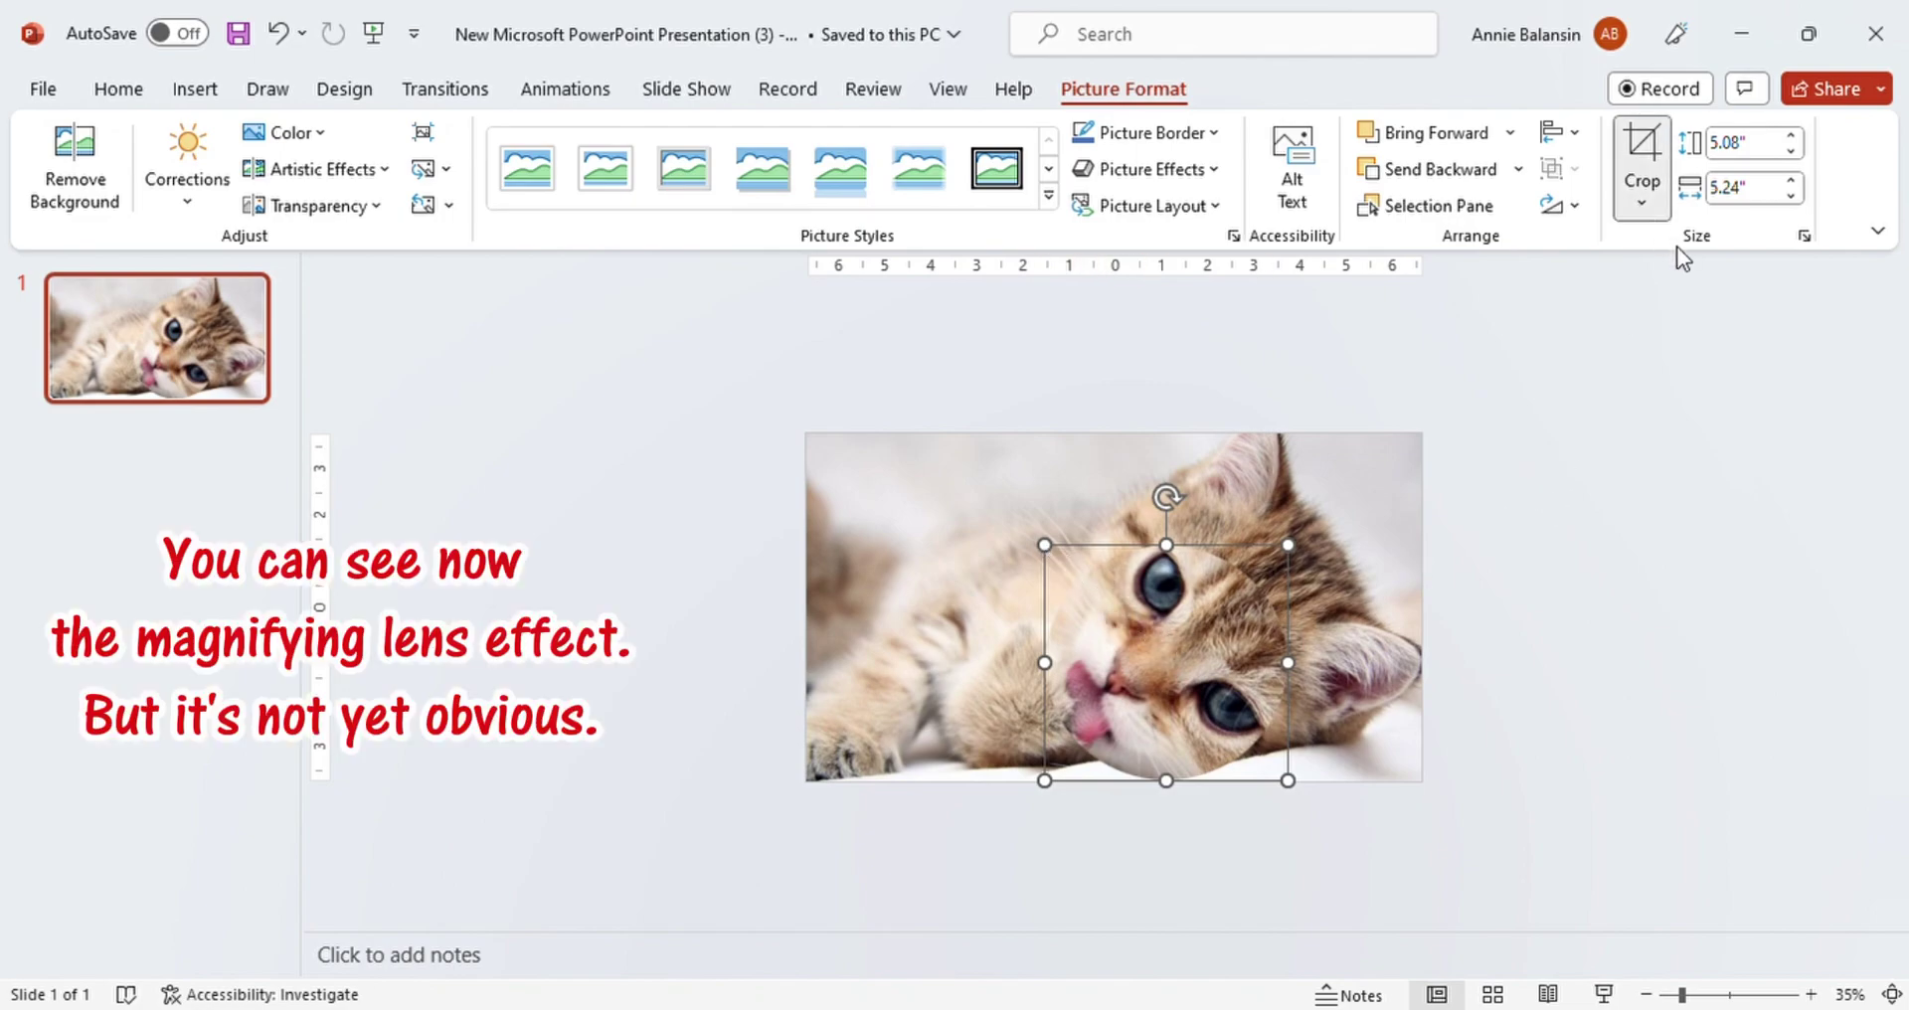
left_click_drag(1492, 570, 1488, 570)
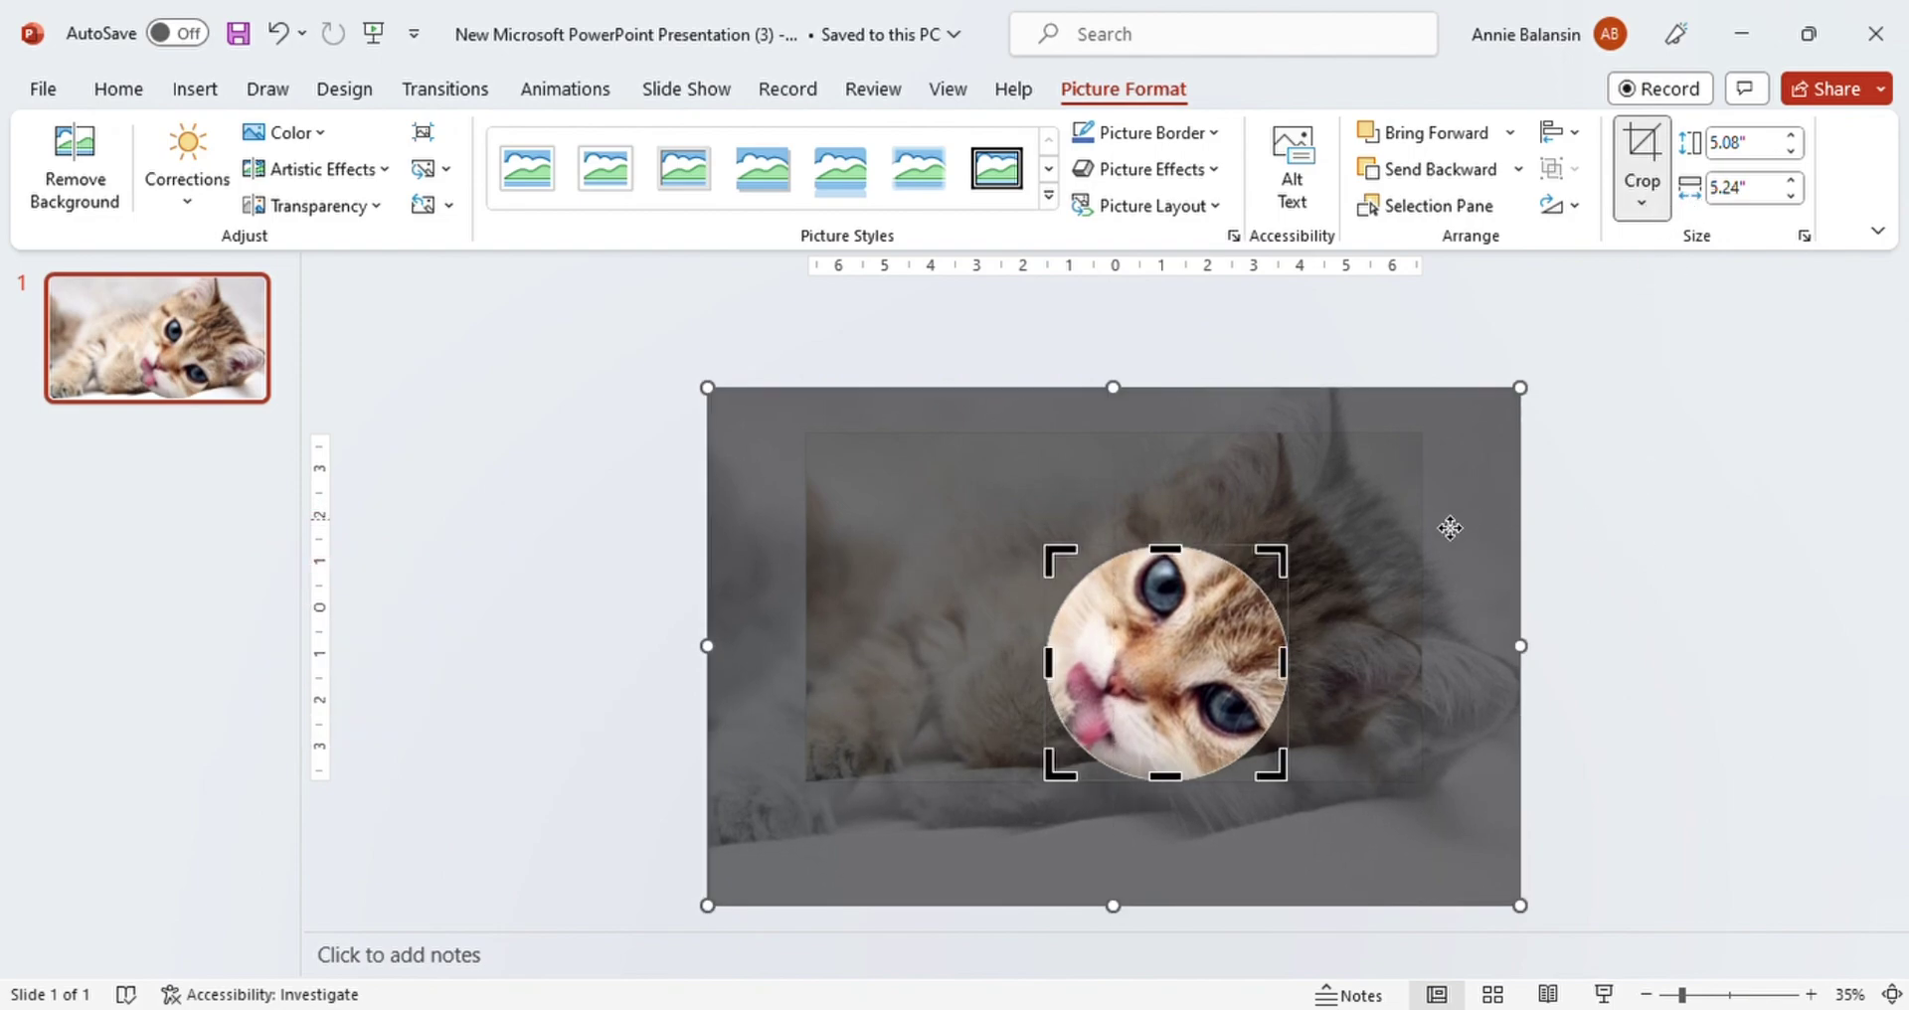
left_click(1632, 546)
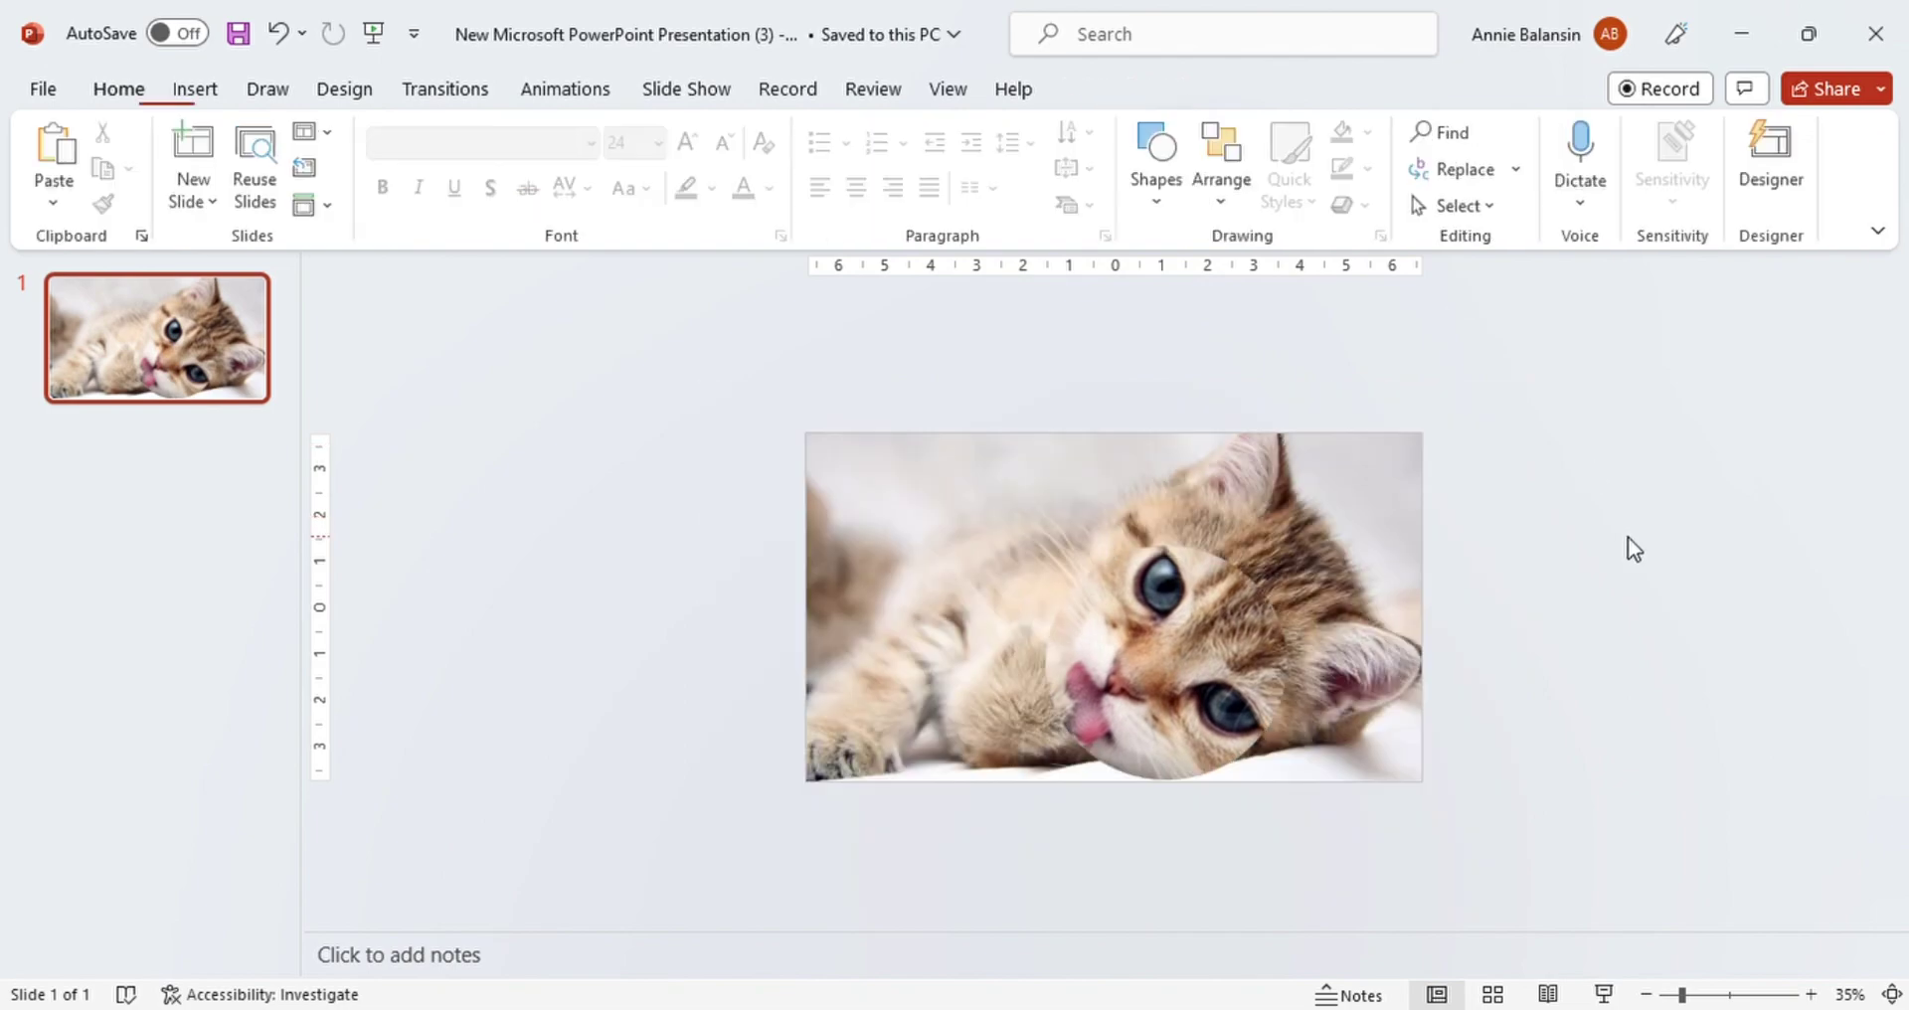
Step: Give the circular picture a white outline and an inner shadow with a blur of 56 pt
left_click(1193, 640)
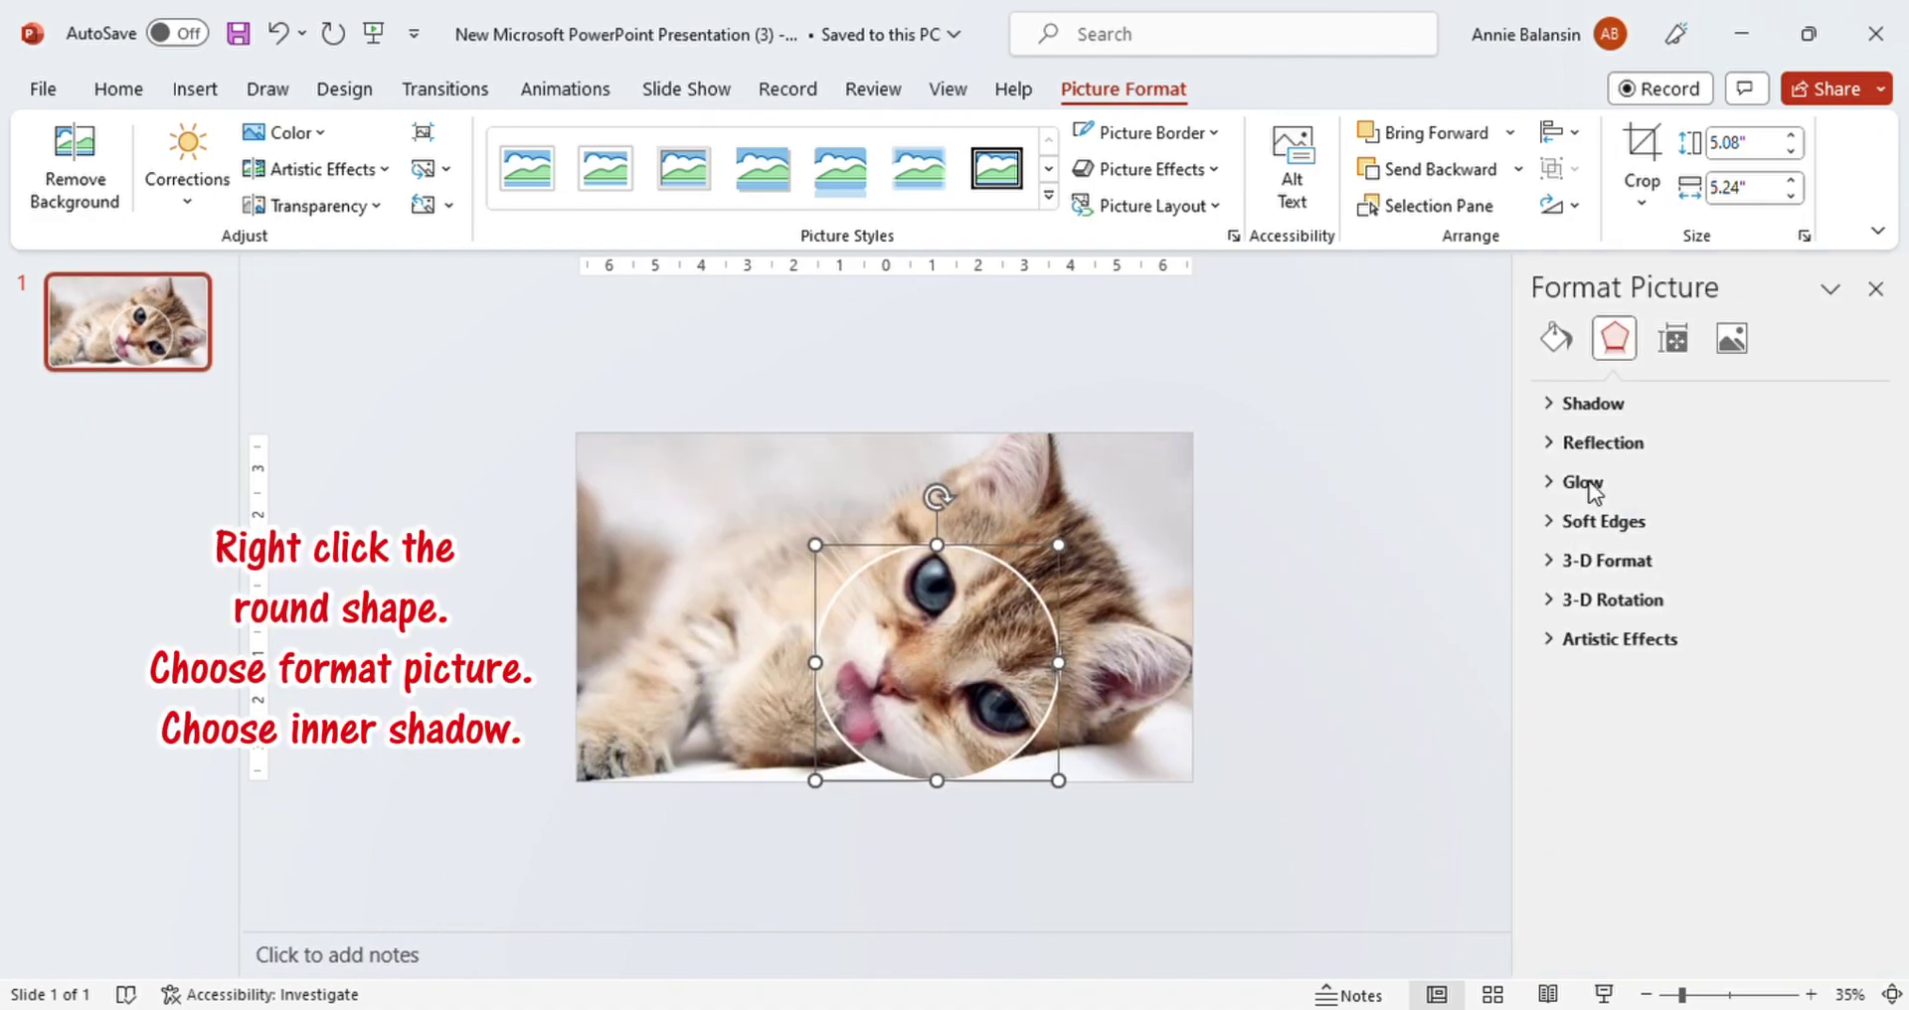
left_click(1688, 404)
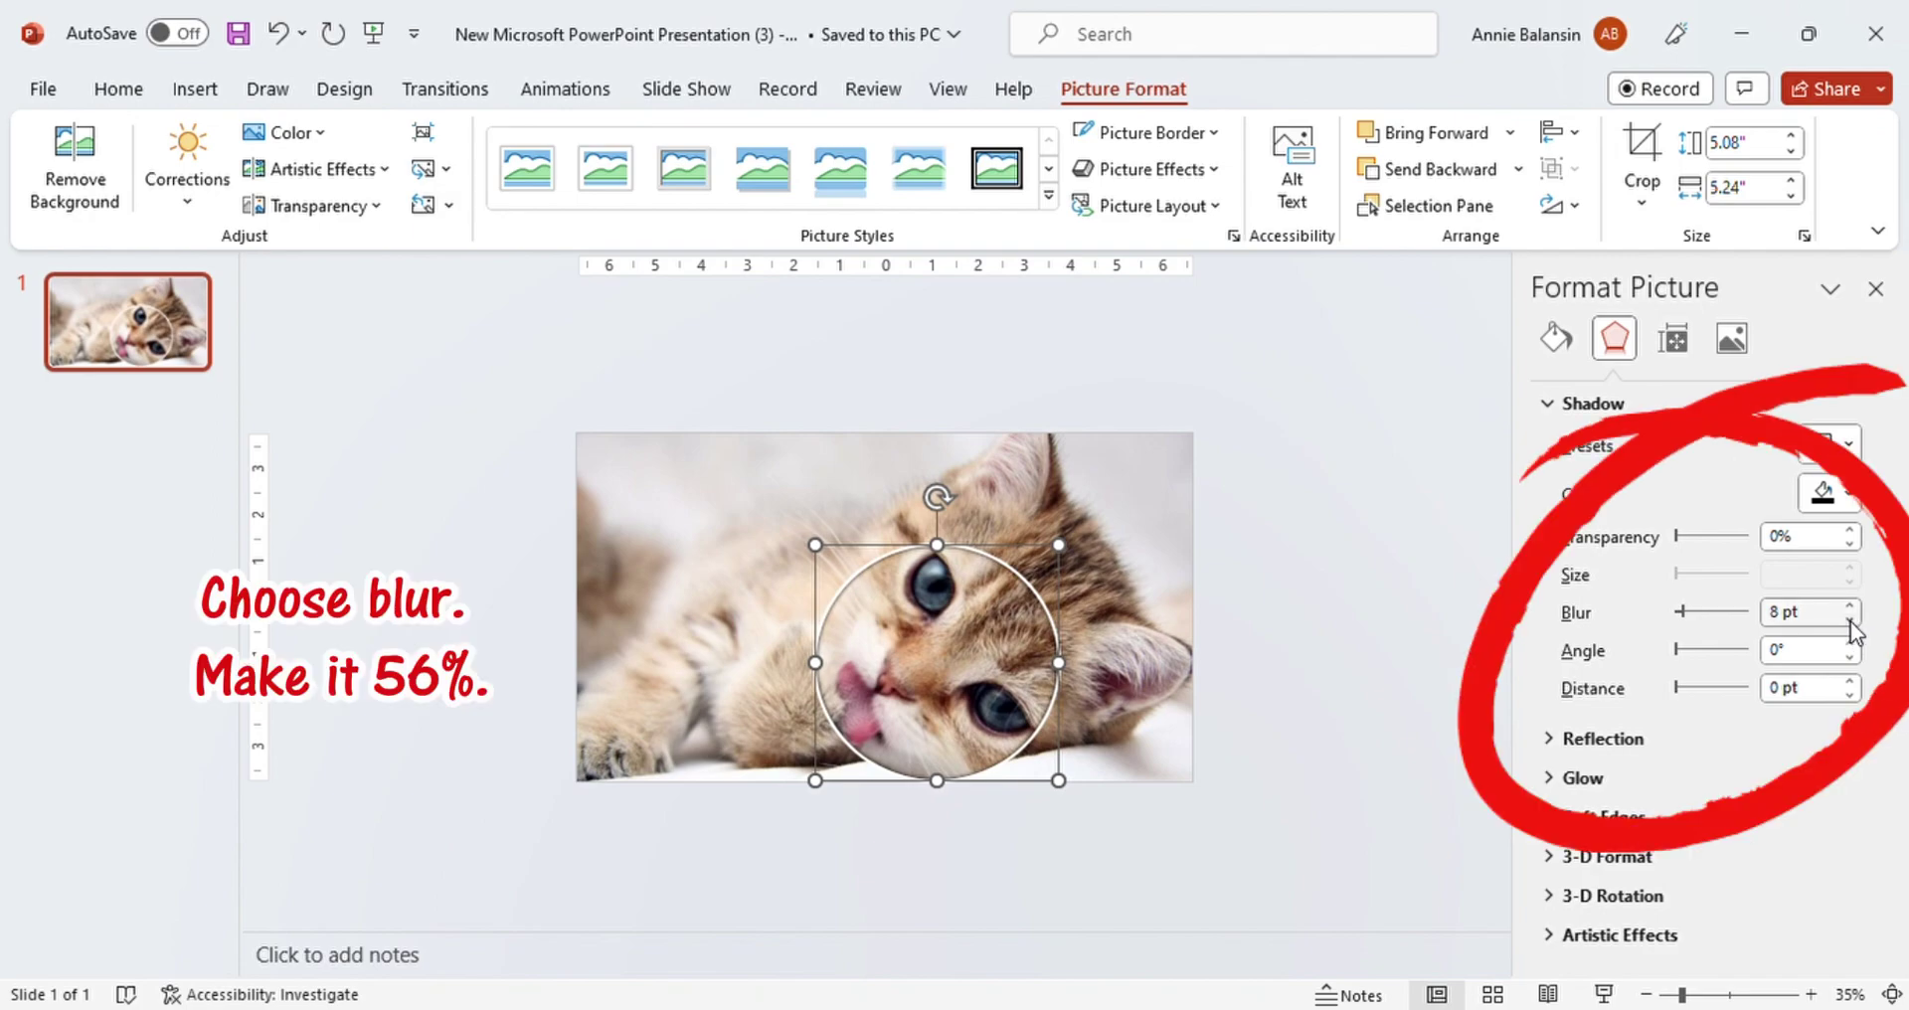
left_click(1850, 604)
left_click(1850, 604)
left_click(1850, 605)
left_click(1850, 604)
left_click(1850, 605)
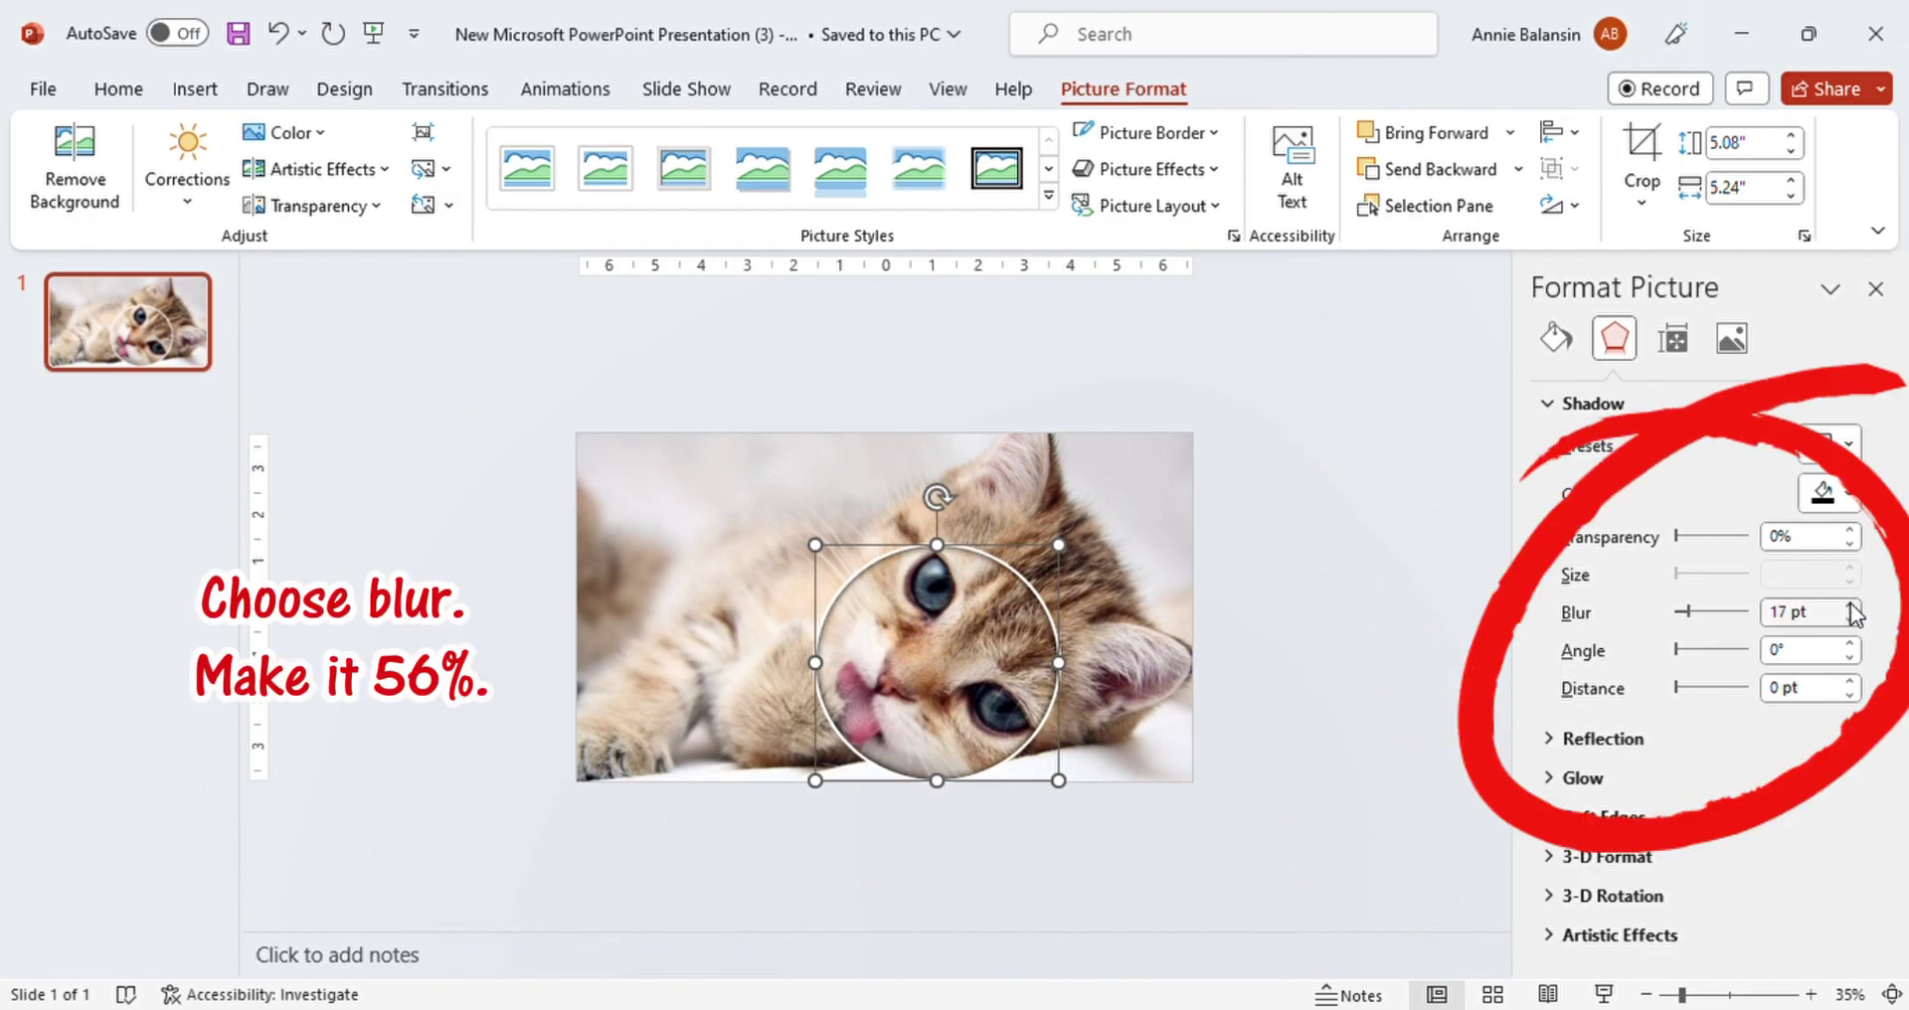
left_click(1850, 604)
left_click(1850, 605)
left_click(1850, 604)
left_click(1850, 605)
left_click(1850, 605)
left_click(1850, 604)
left_click(1850, 604)
left_click(1850, 605)
left_click(1850, 604)
left_click(1850, 605)
left_click(1850, 604)
left_click(1850, 604)
left_click(1850, 604)
left_click(1850, 605)
left_click(1850, 604)
left_click(1850, 605)
left_click(1850, 604)
left_click(1850, 604)
left_click(1850, 605)
left_click(1850, 604)
left_click(1850, 604)
left_click(1850, 604)
left_click(1850, 604)
left_click(1850, 605)
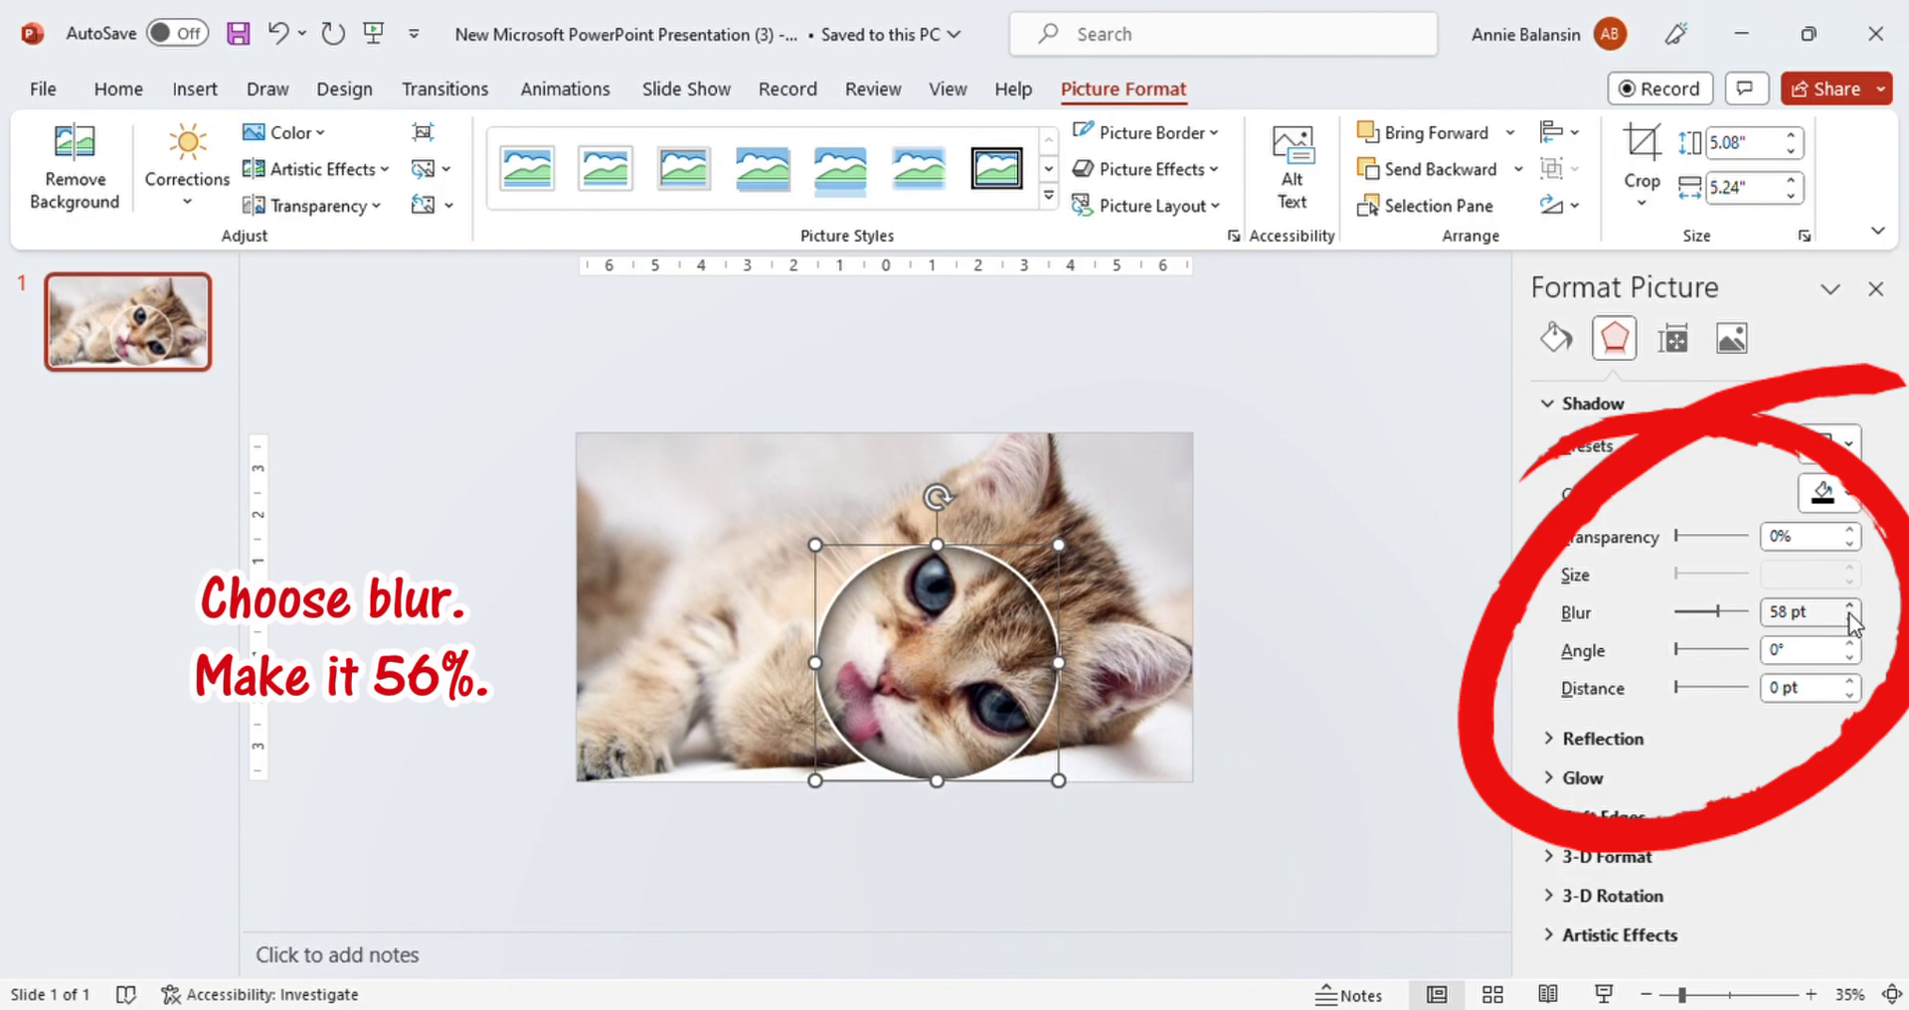
left_click(1849, 621)
left_click(1849, 620)
left_click(1876, 288)
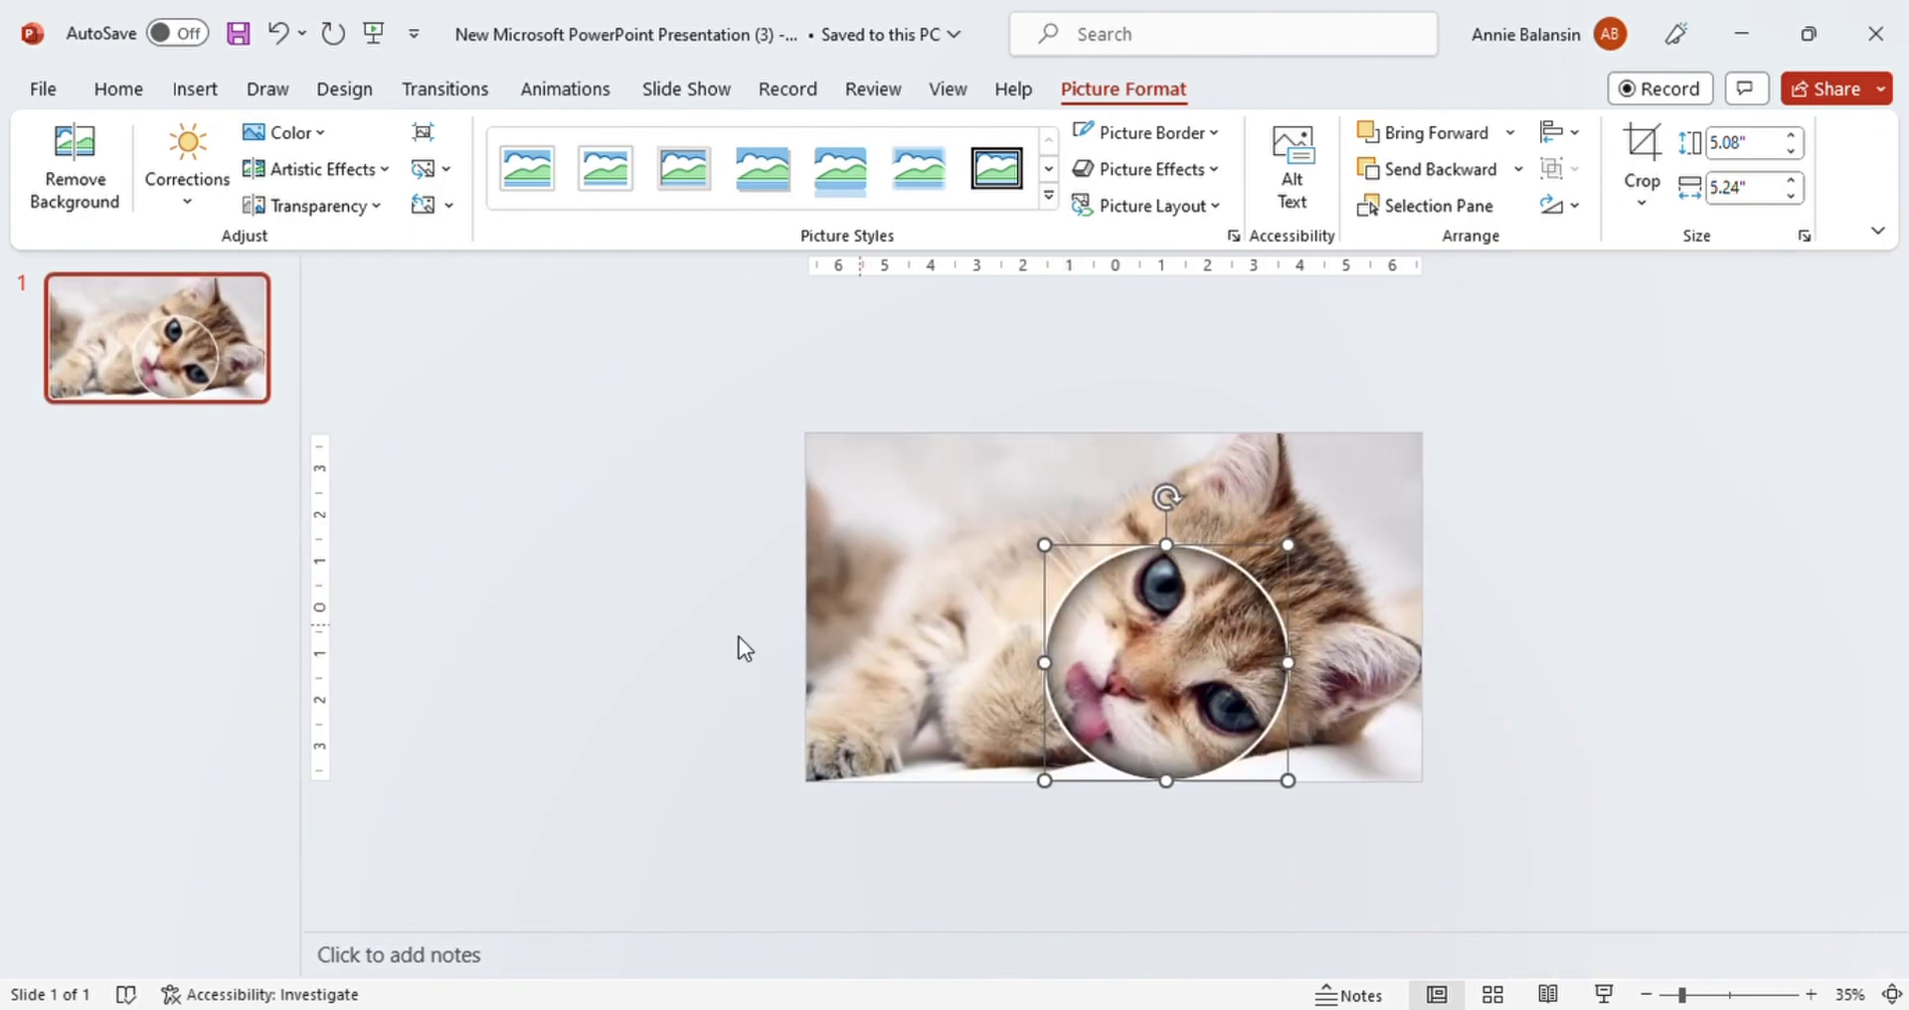
Step: Duplicate the slide and, on the copy, move the crop circle off the slide past its left edge
left_click(111, 371)
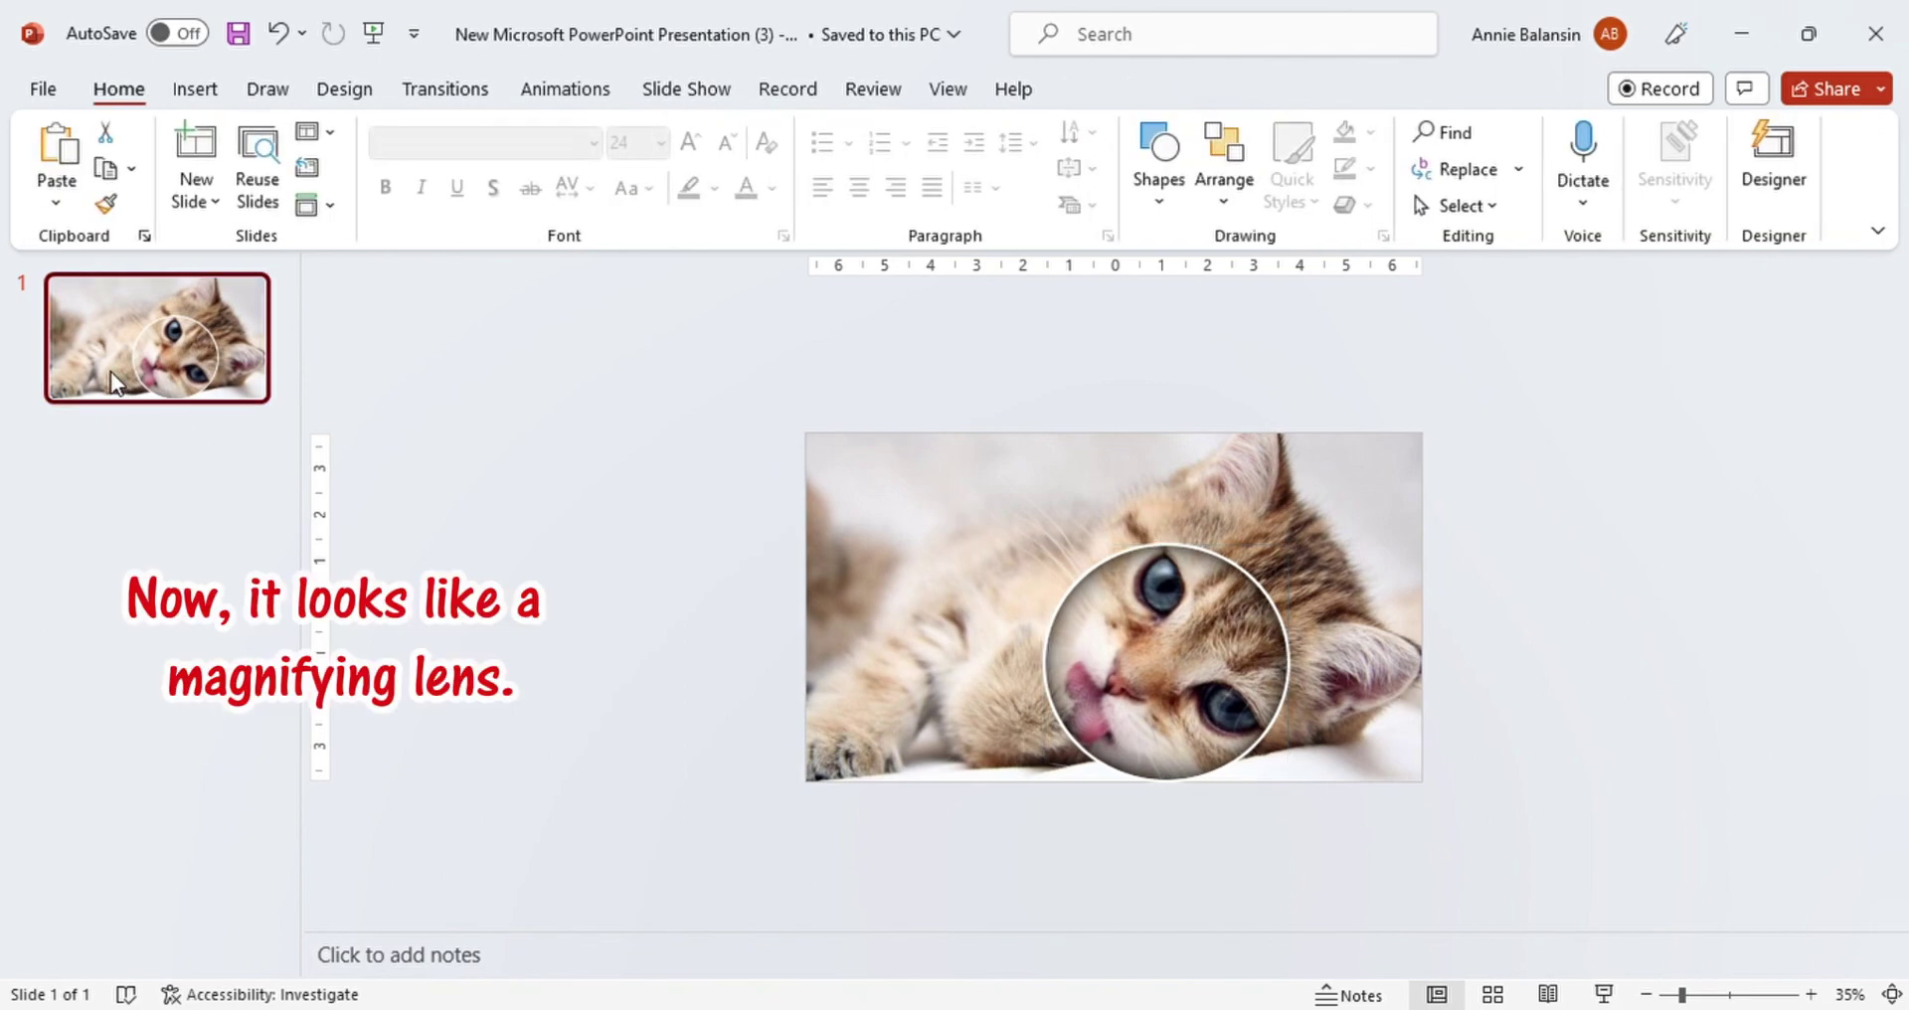
key("ctrl+d")
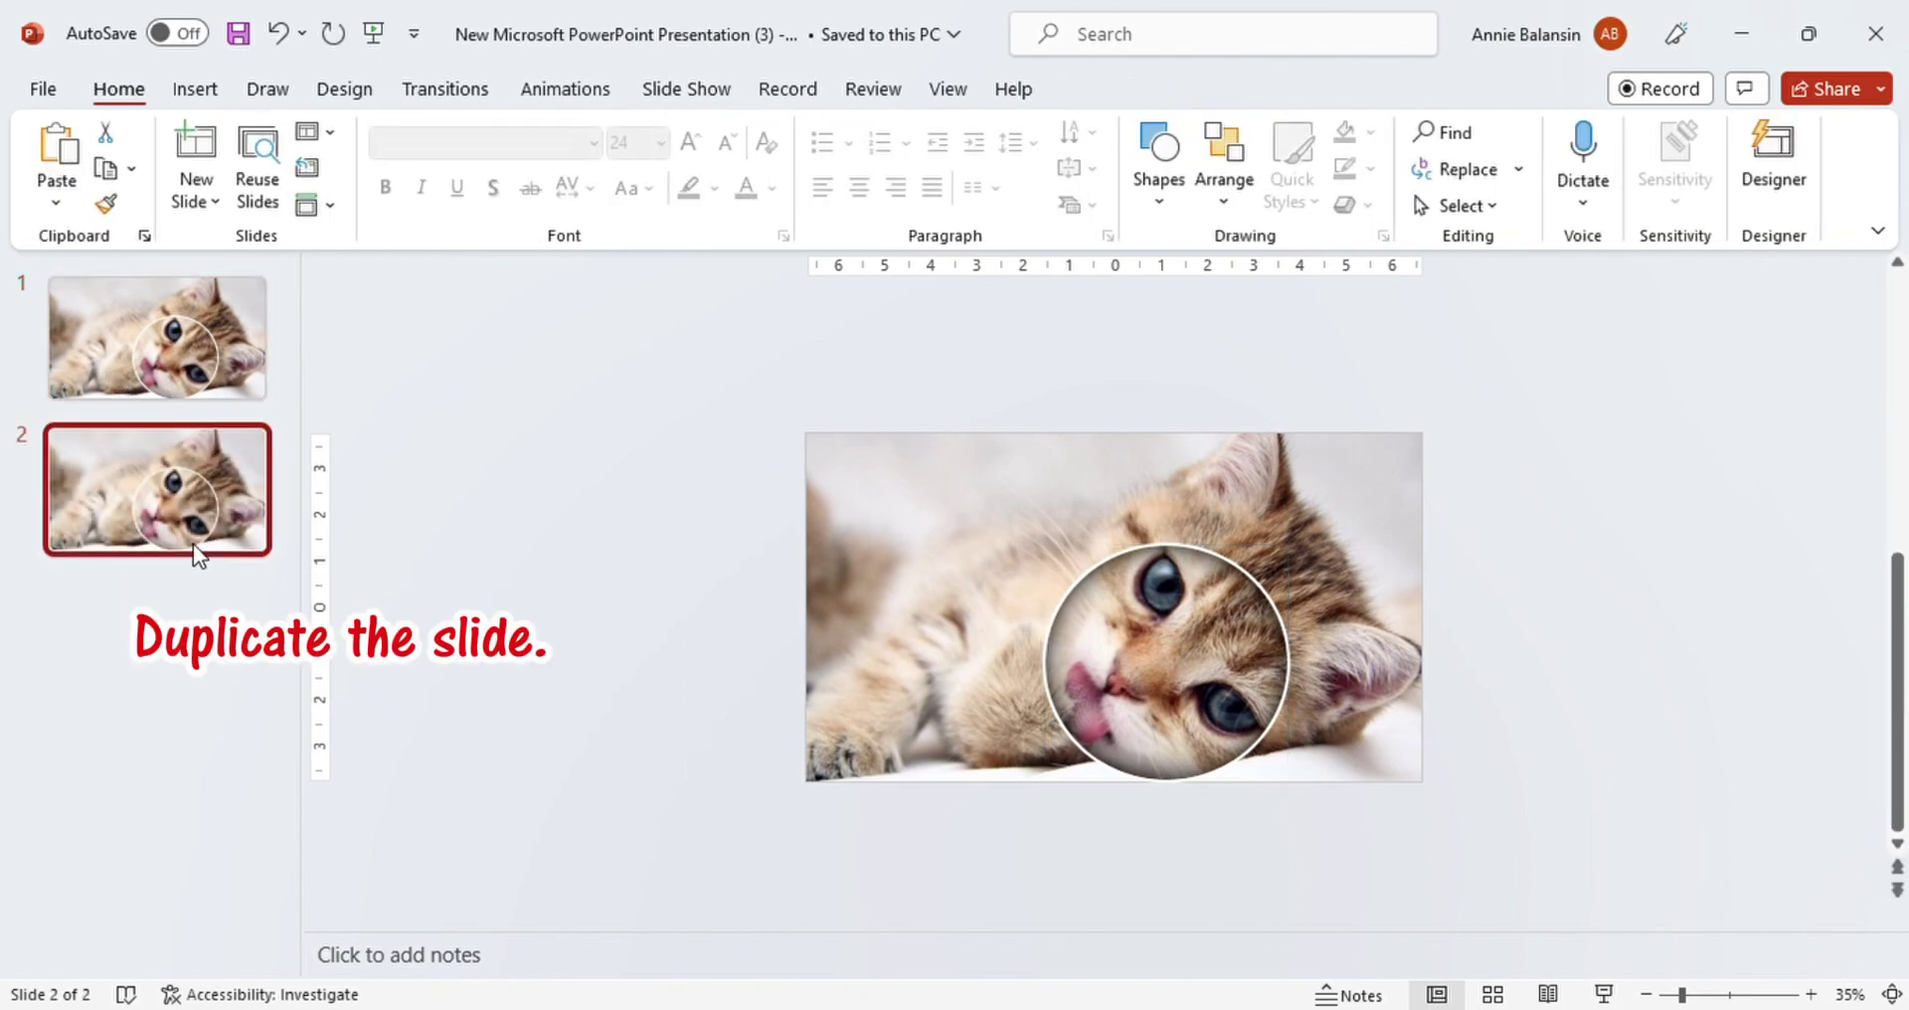
left_click(1125, 647)
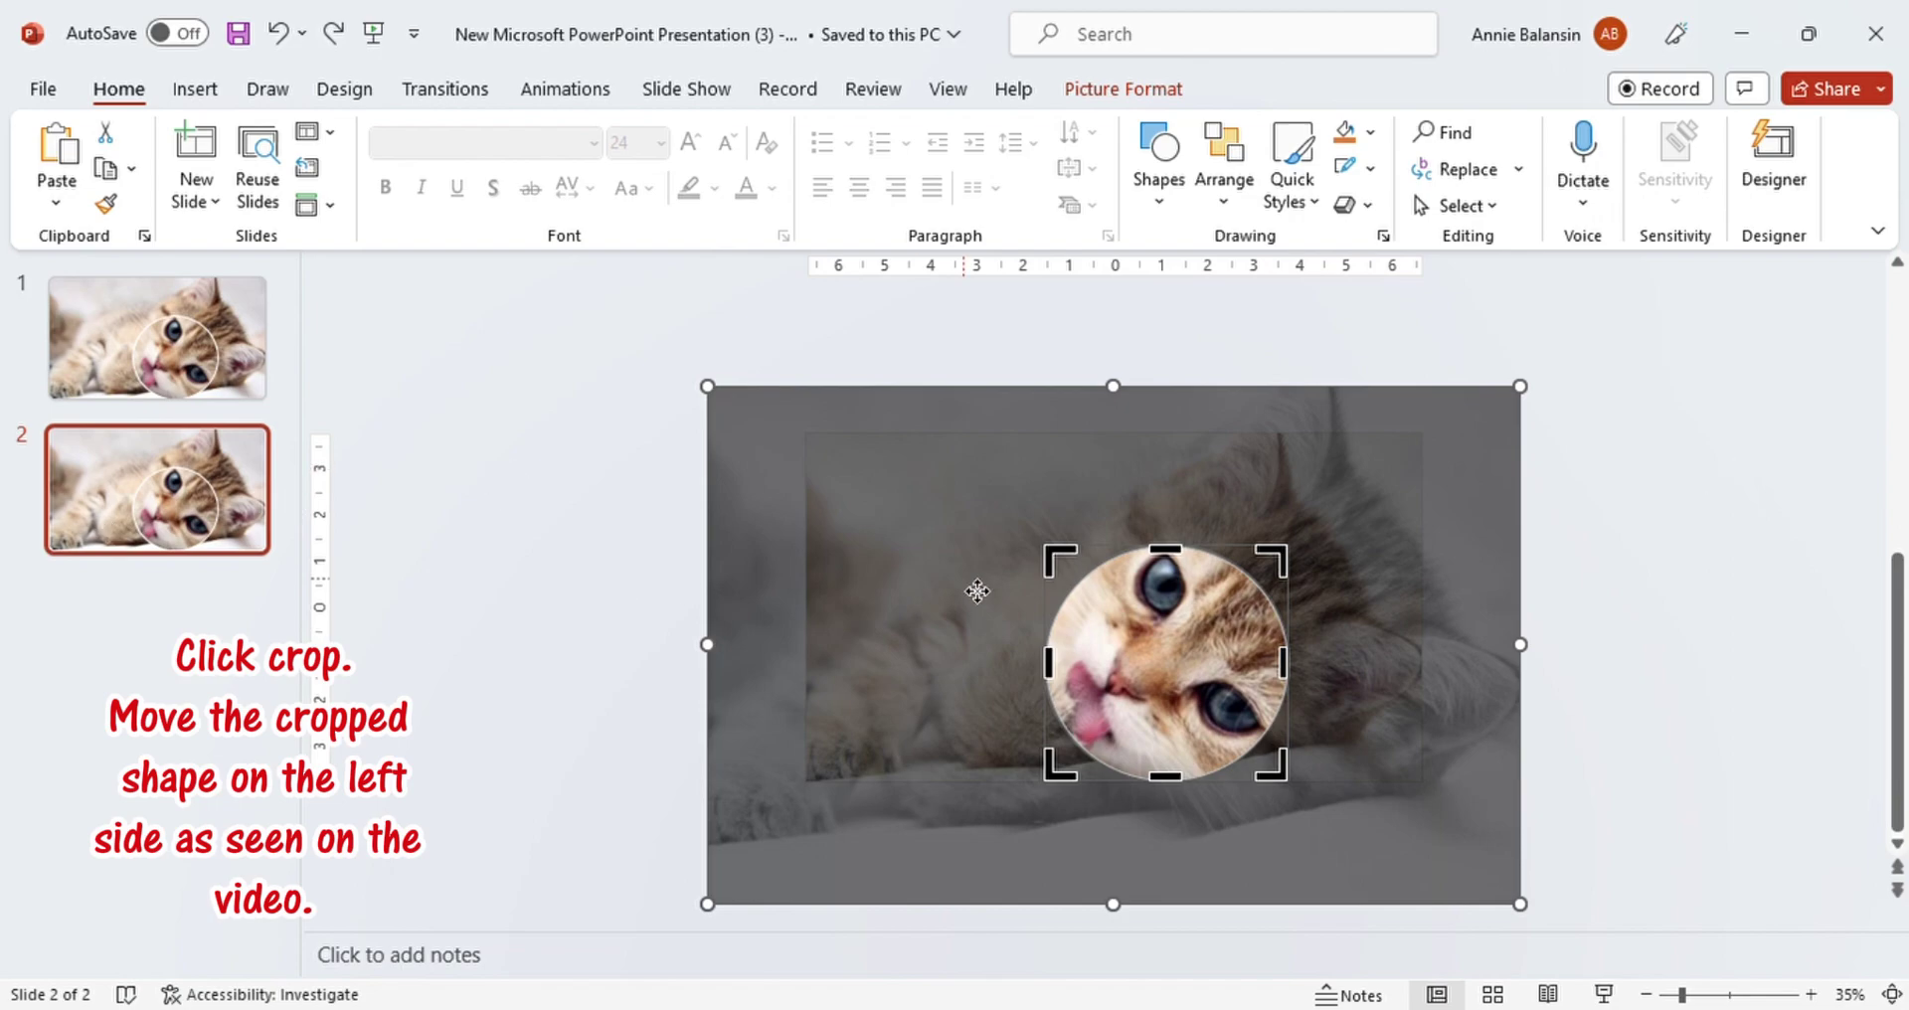
left_click_drag(1060, 633, 583, 647)
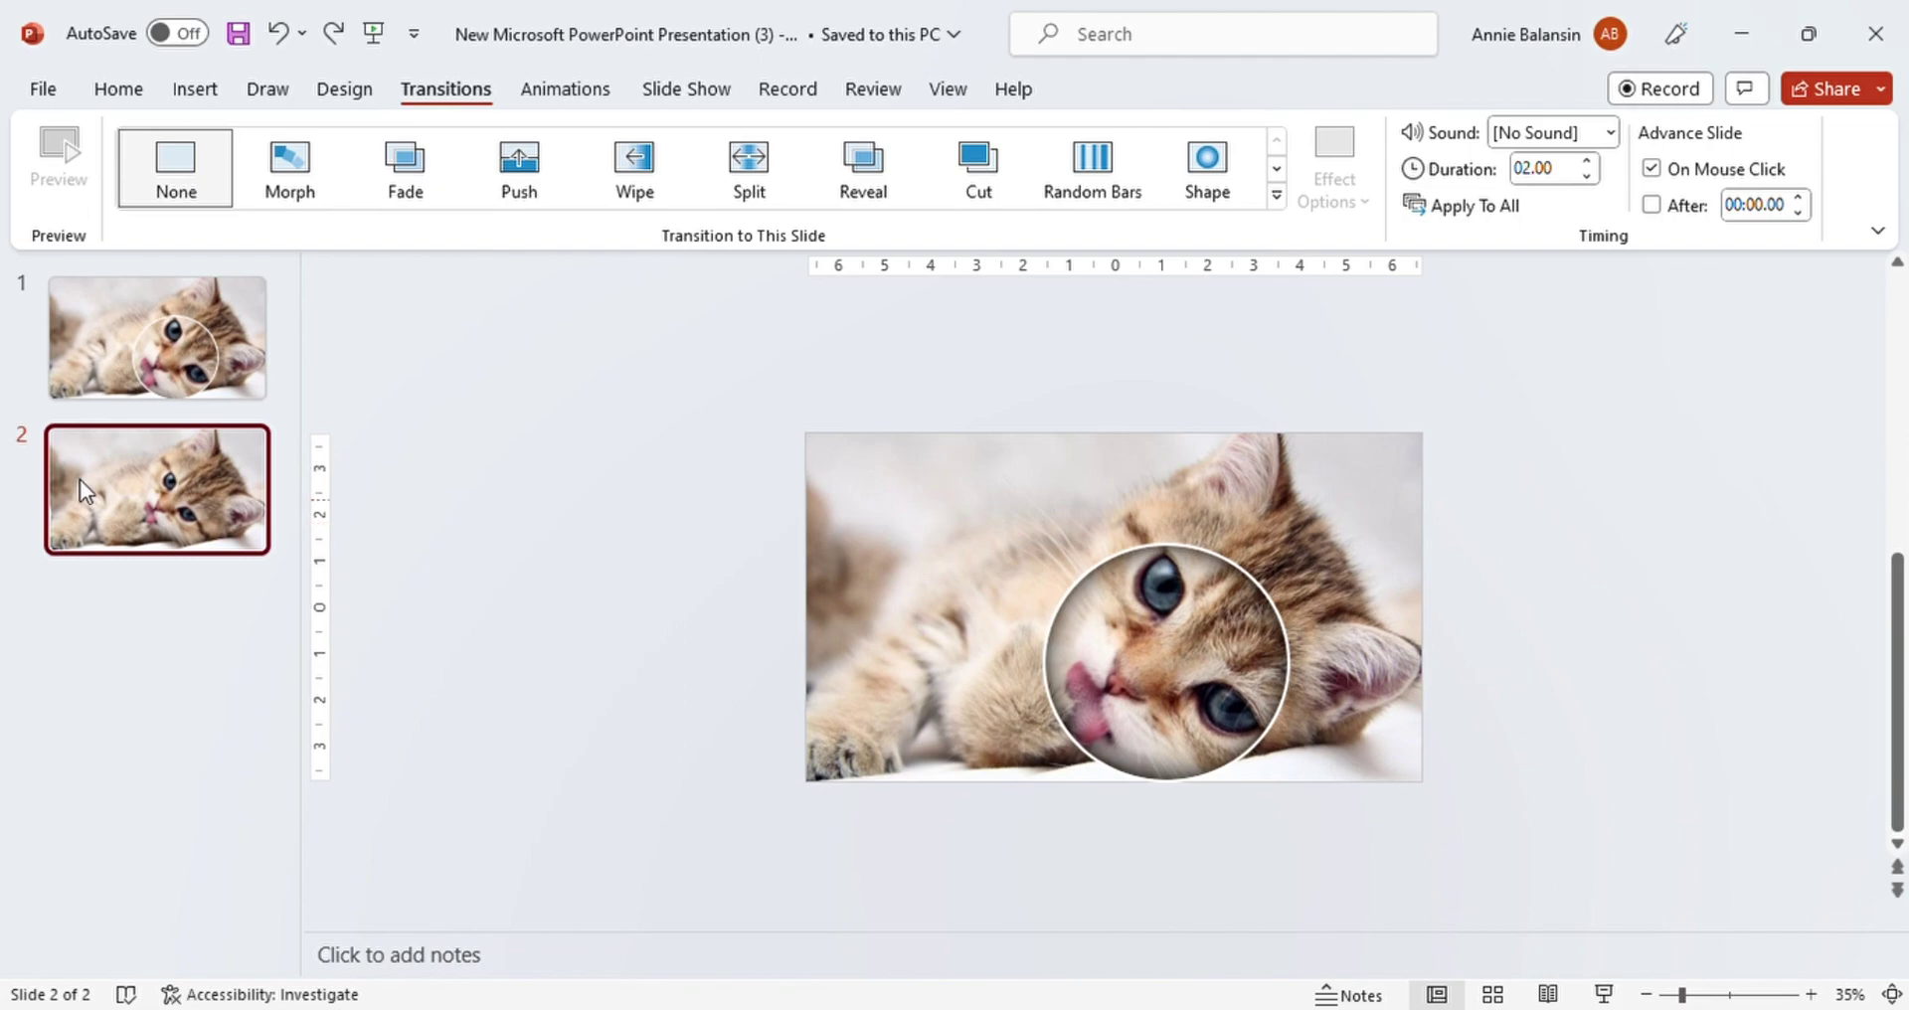
Step: Move the second slide ahead of the first and apply the Morph transition to the slide with the lens over the cat's face
left_click_drag(133, 447, 181, 326)
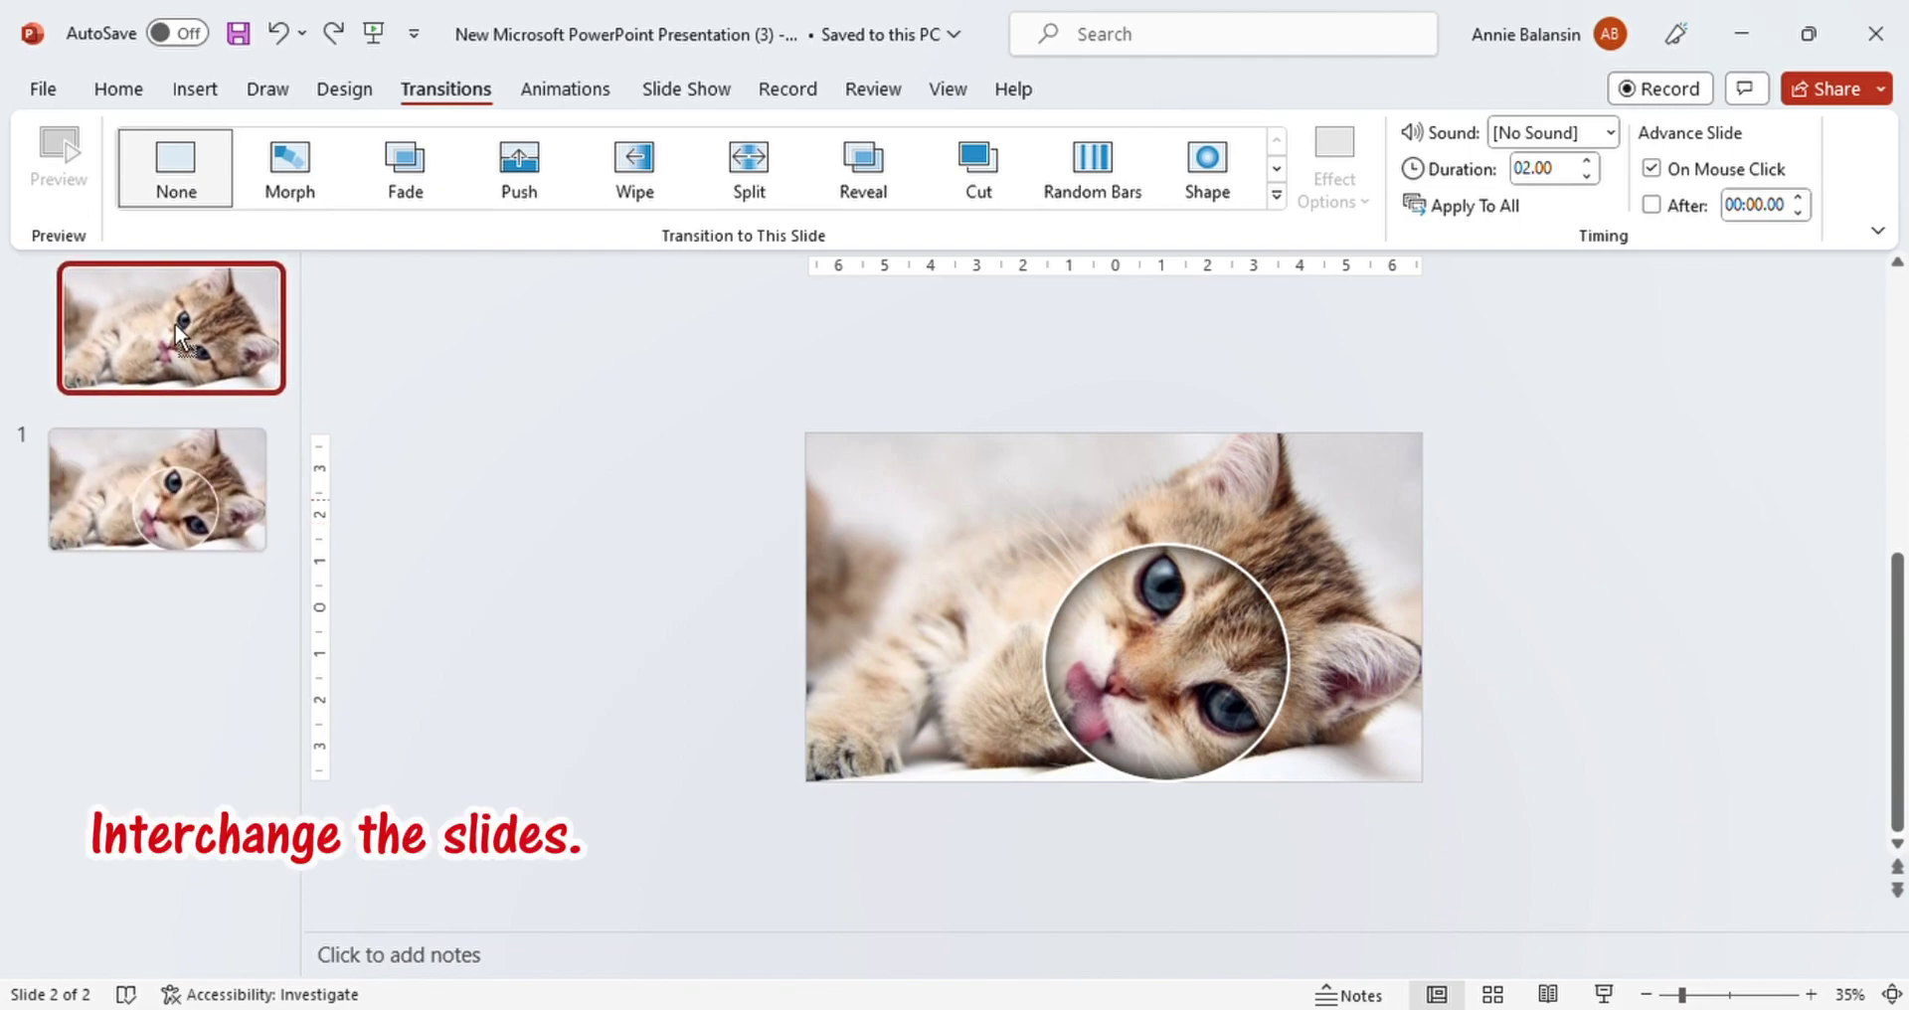
left_click(163, 468)
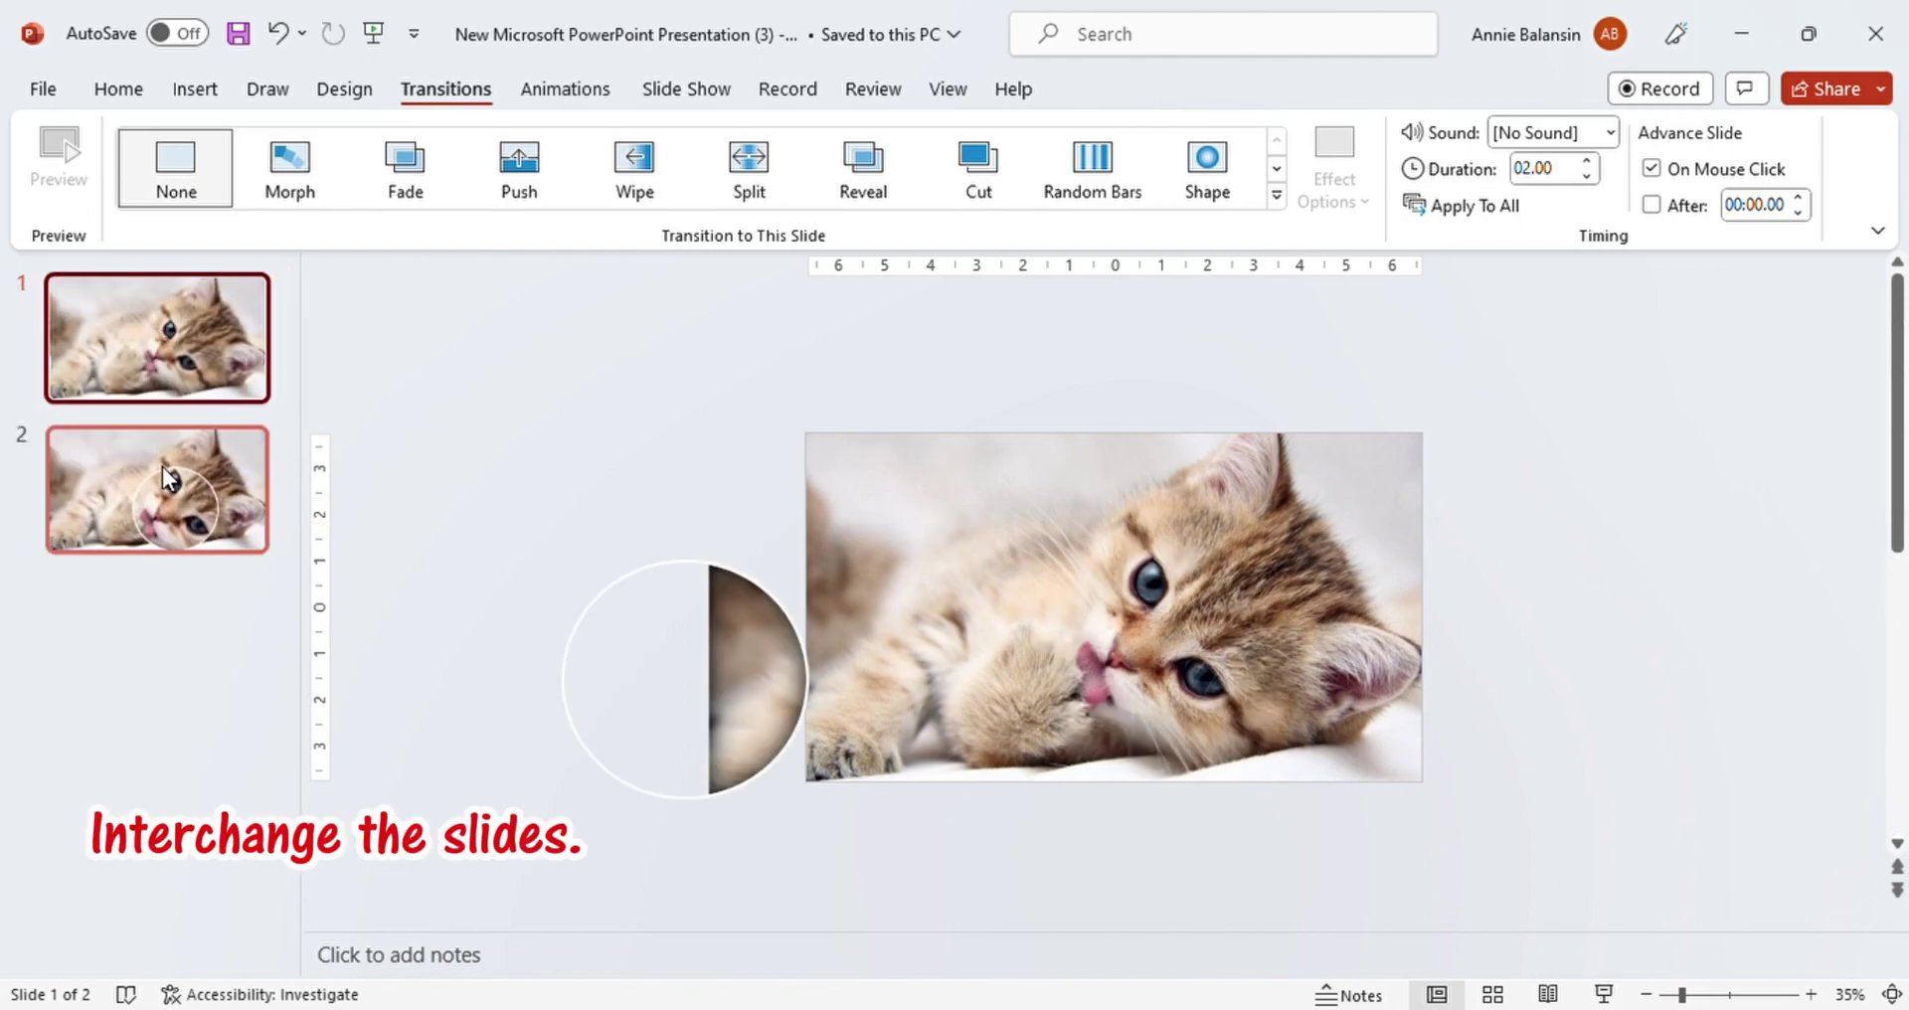
left_click(294, 165)
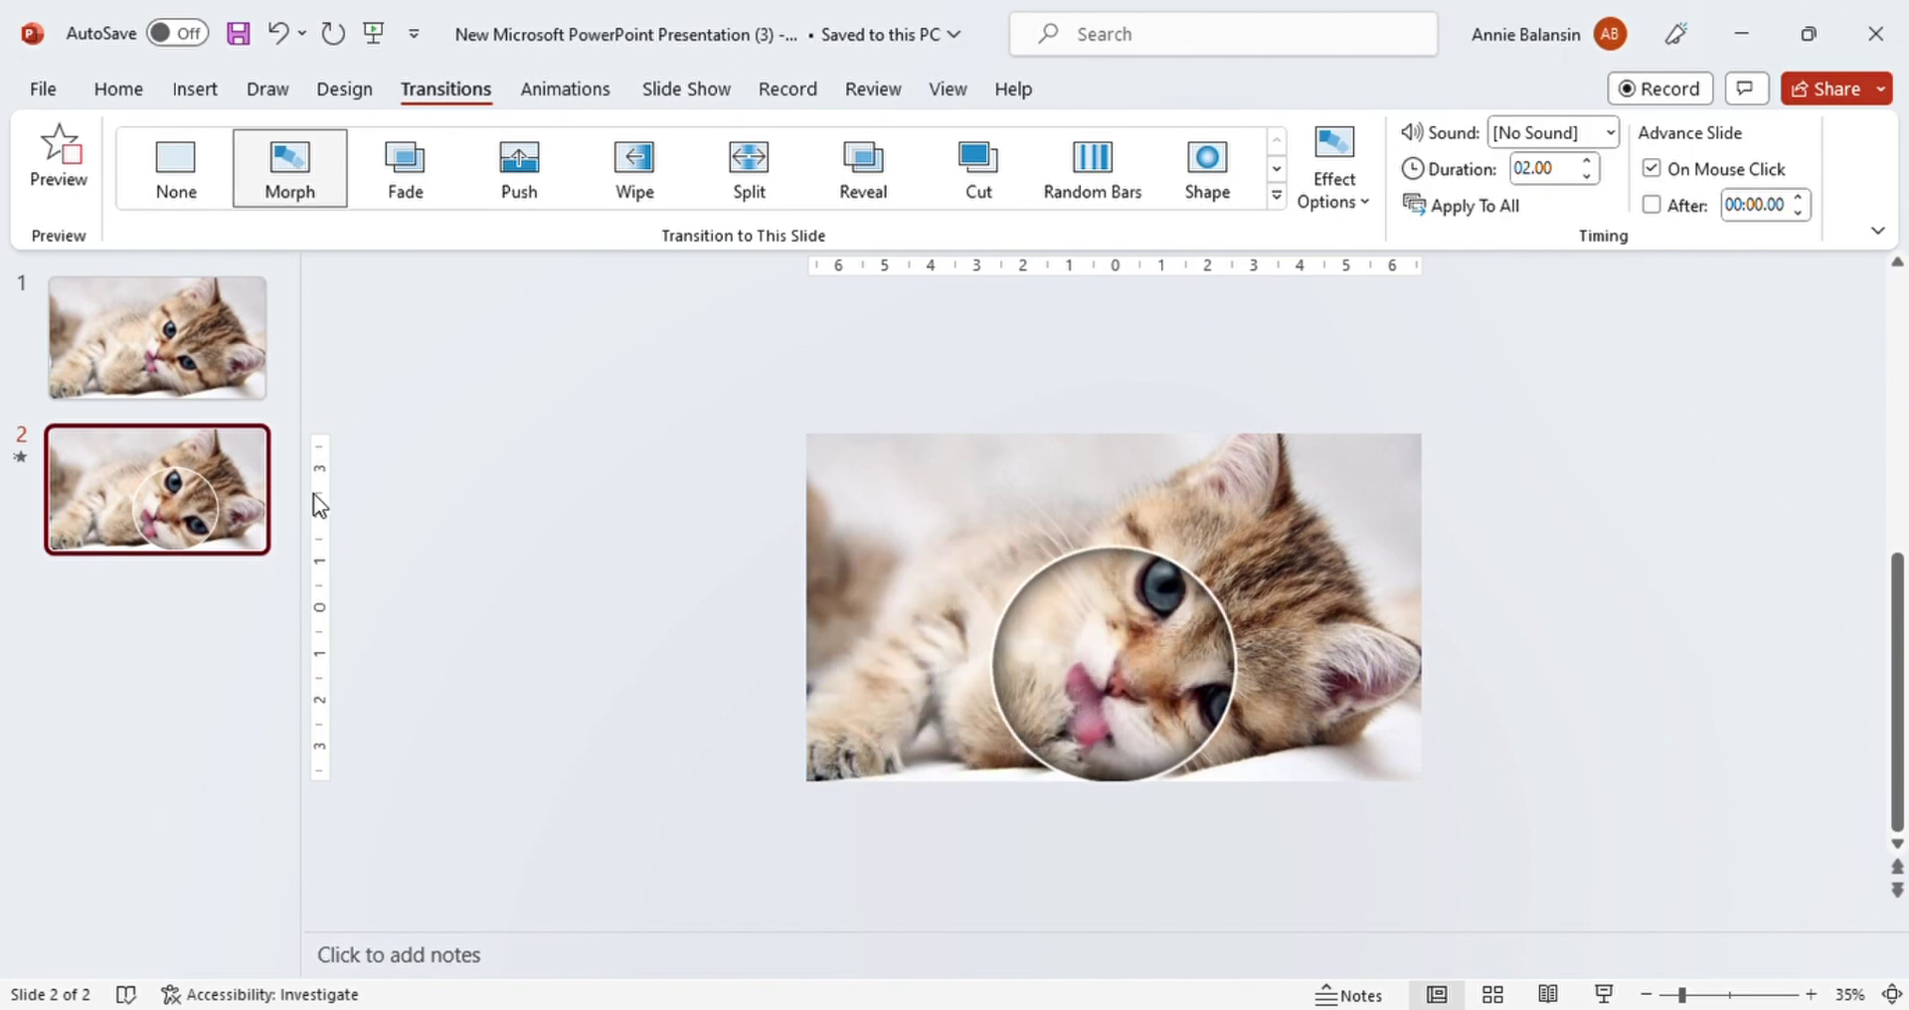
Step: Replay the Morph transition on slide 2 to check the moving magnifying lens effect
left_click(307, 157)
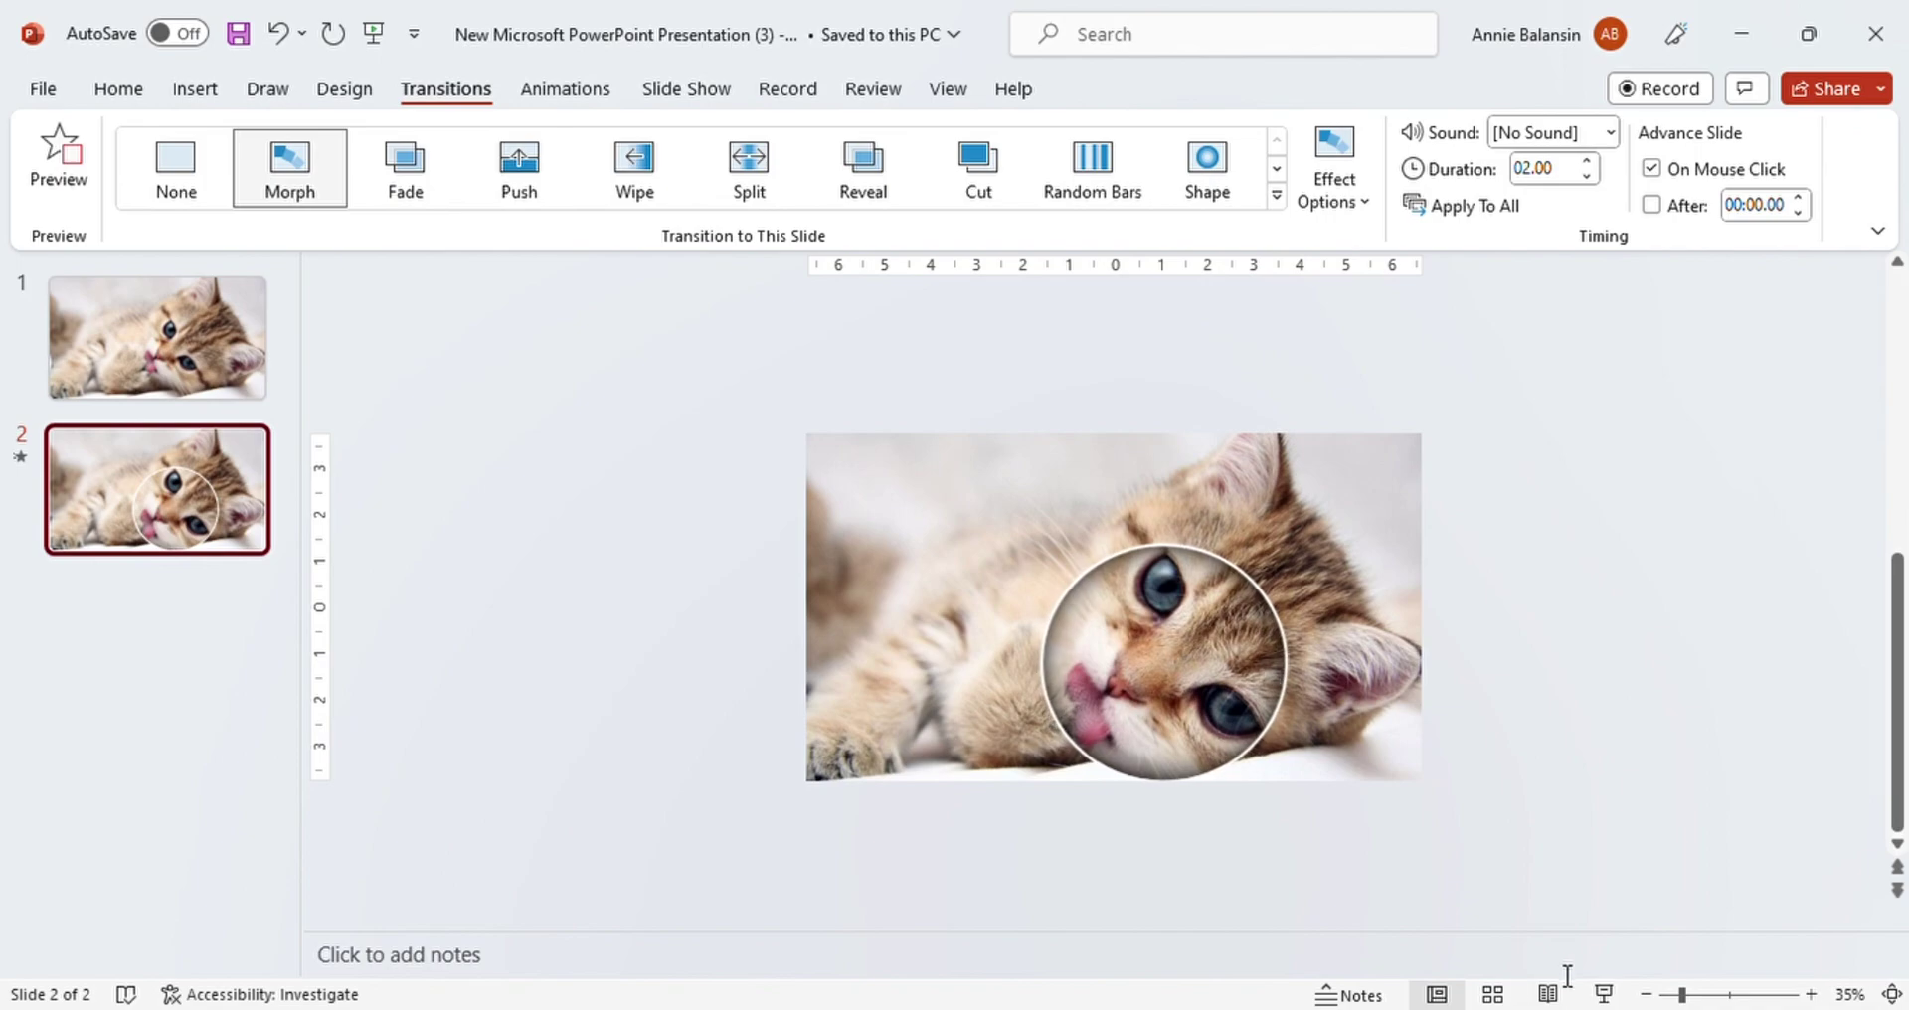
left_click_drag(1682, 996, 1693, 998)
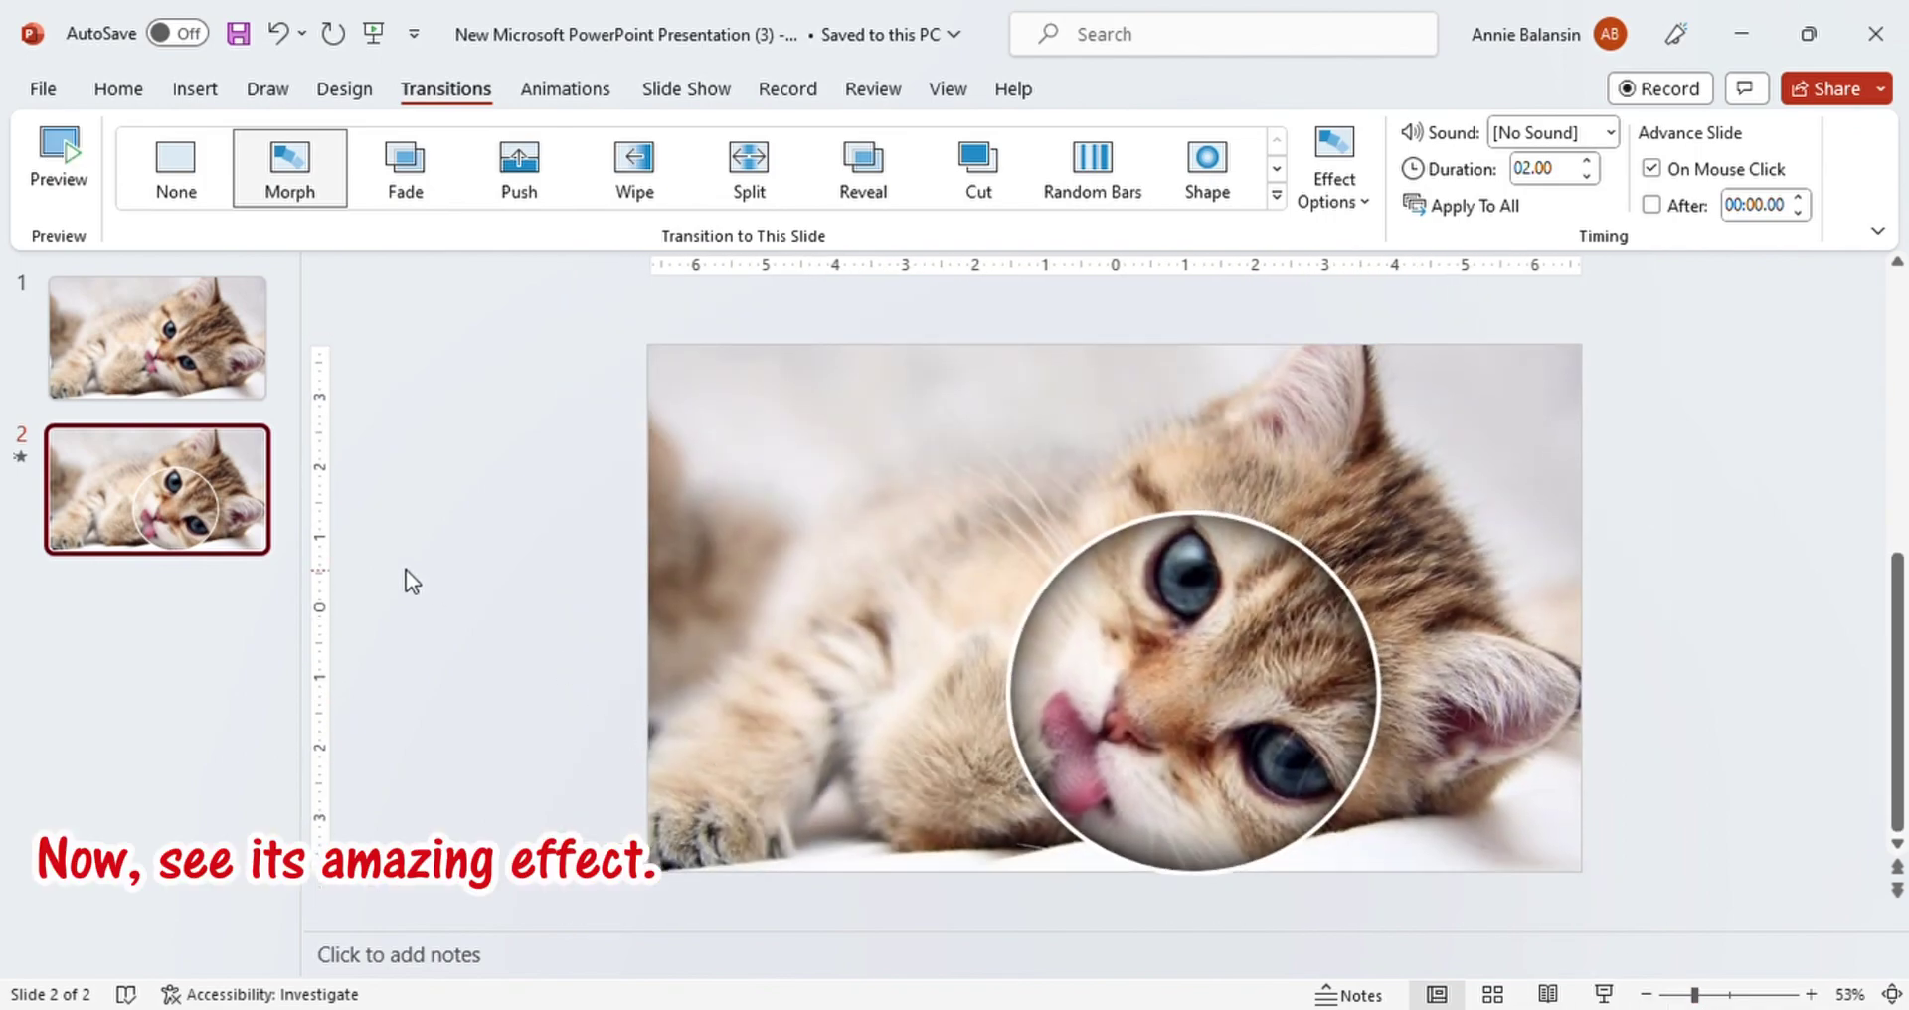
left_click(301, 193)
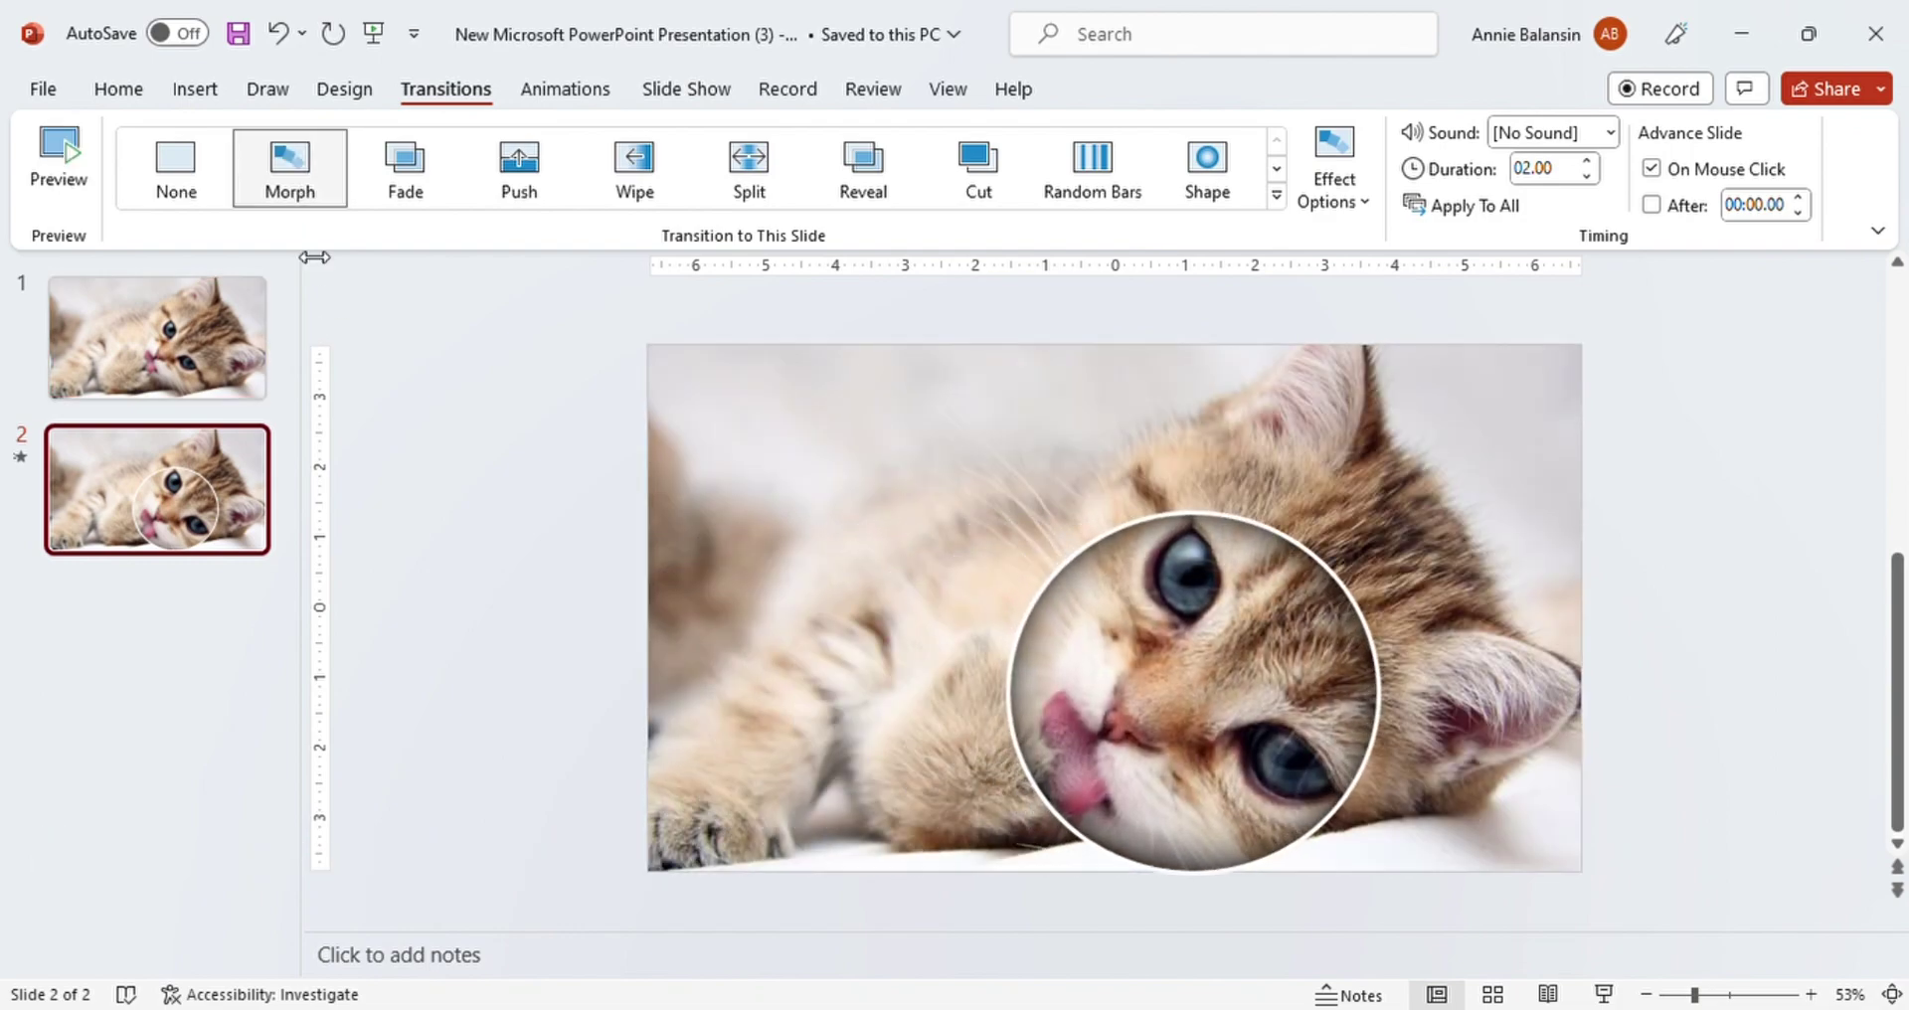
left_click(292, 182)
left_click(292, 182)
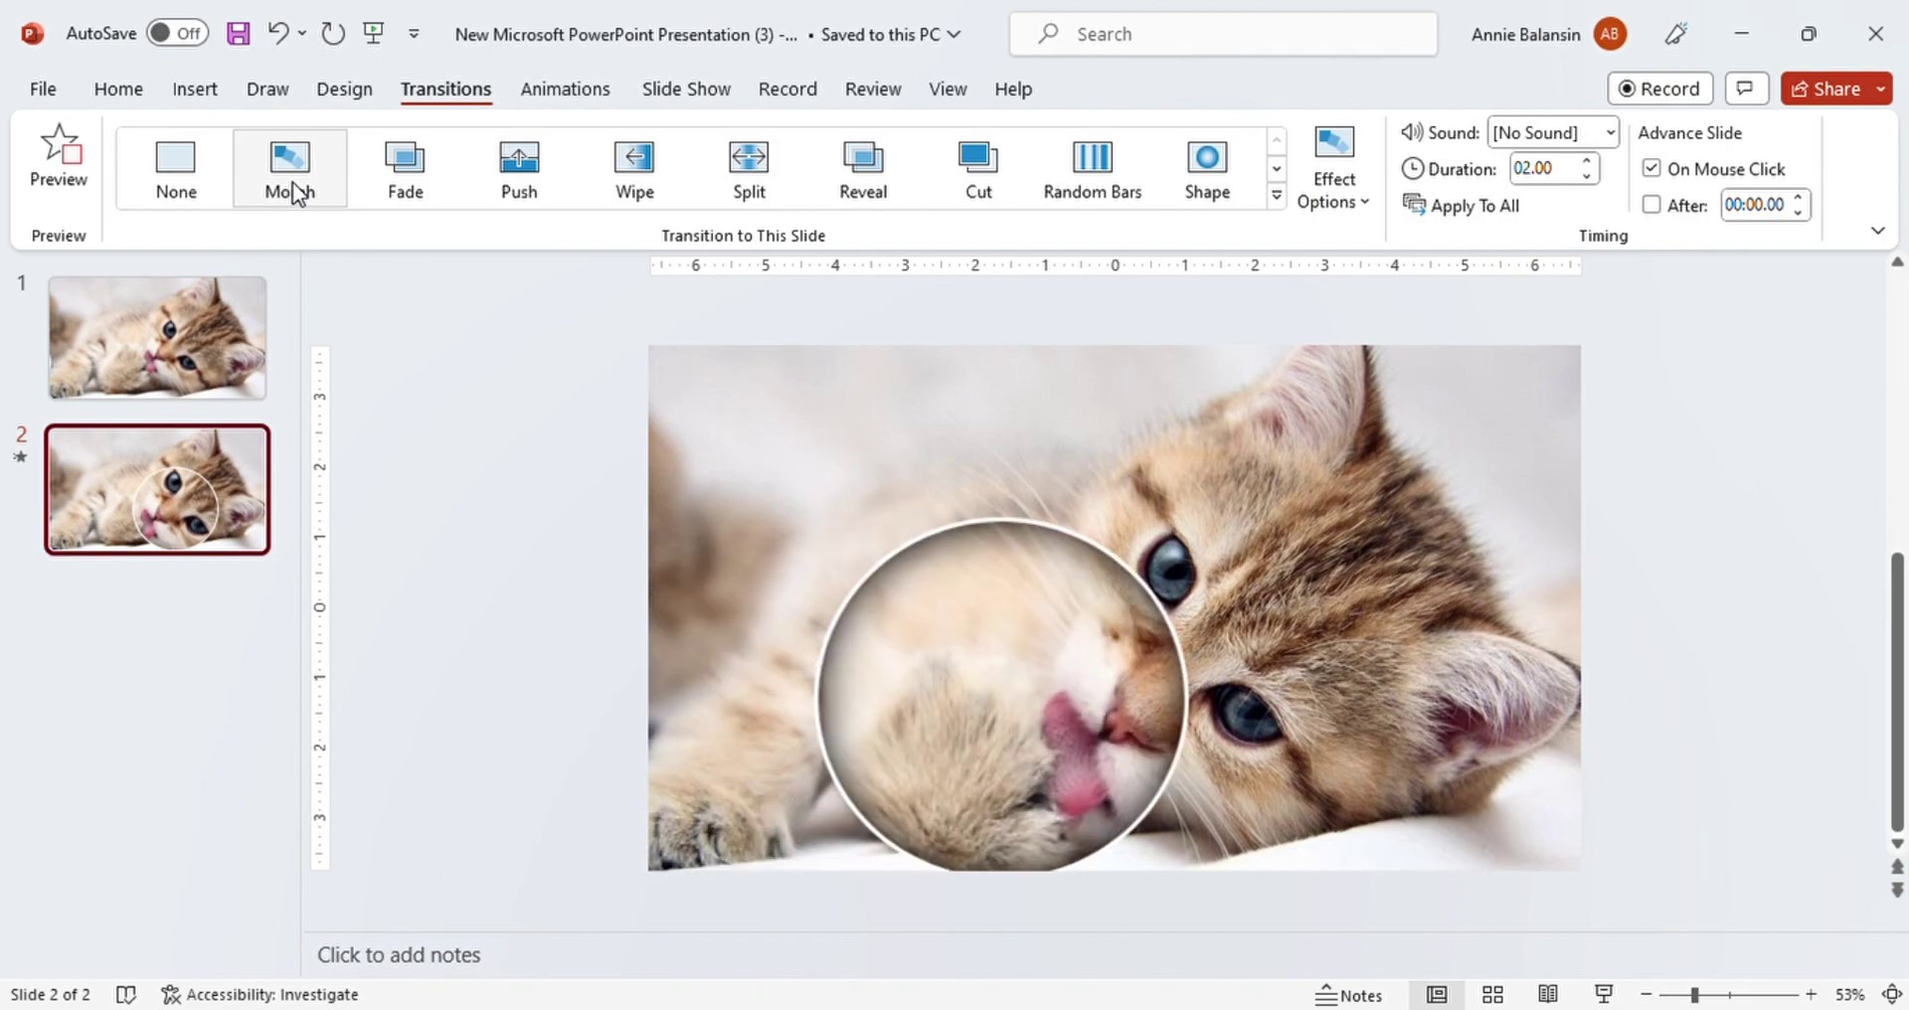